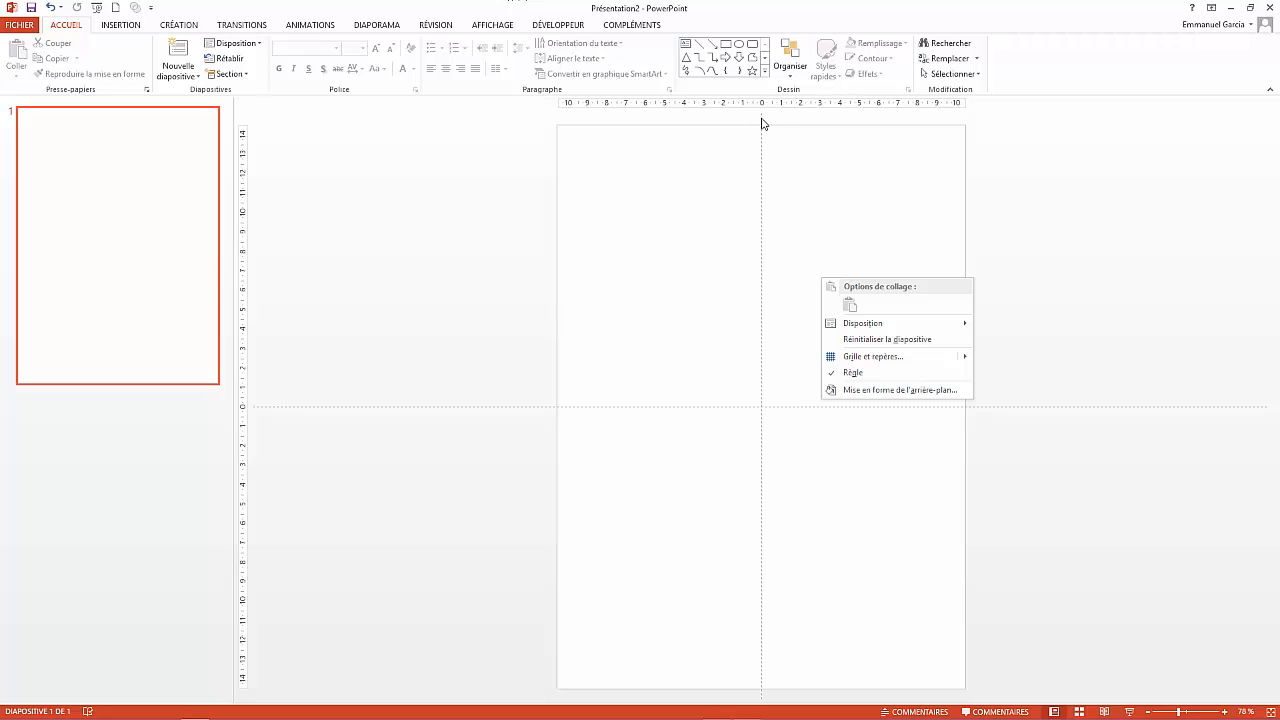
- Ctrl-drag copies of the centre guides to 9,80 left, 10,00 right and 14,00 above and below
left_click(748, 156)
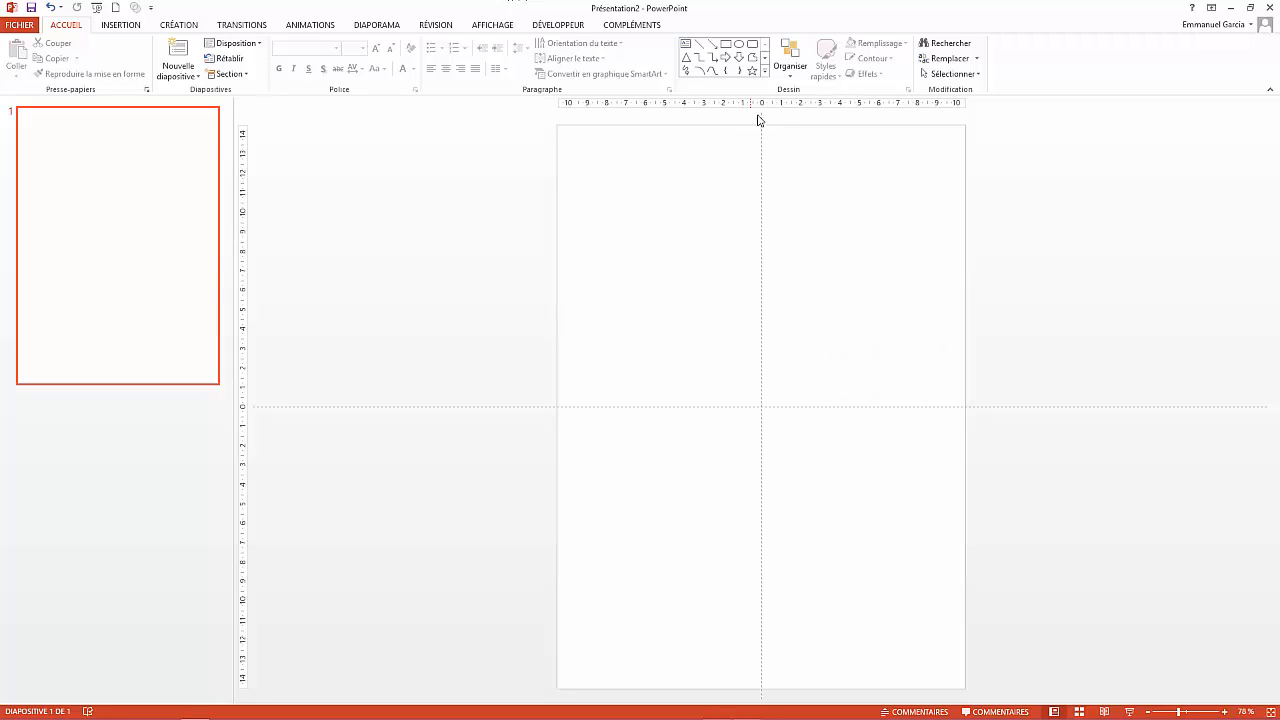
left_click_drag(761, 119, 564, 124)
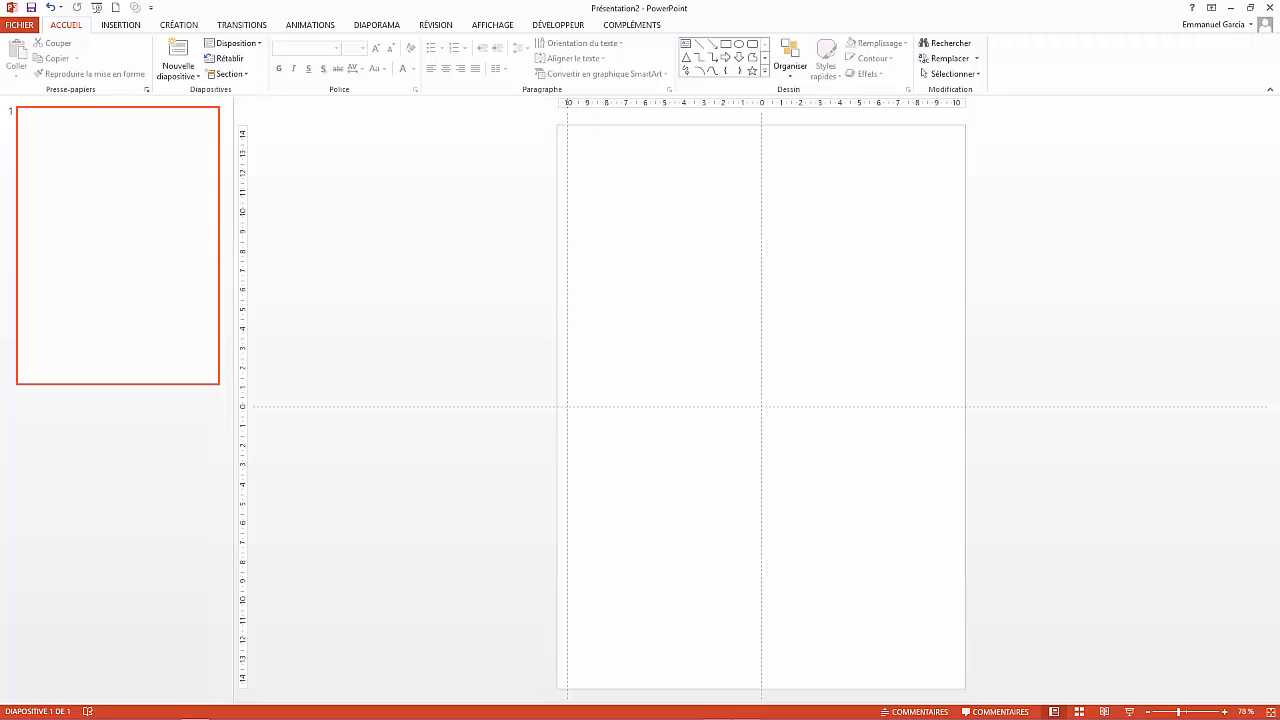
left_click_drag(761, 119, 957, 124)
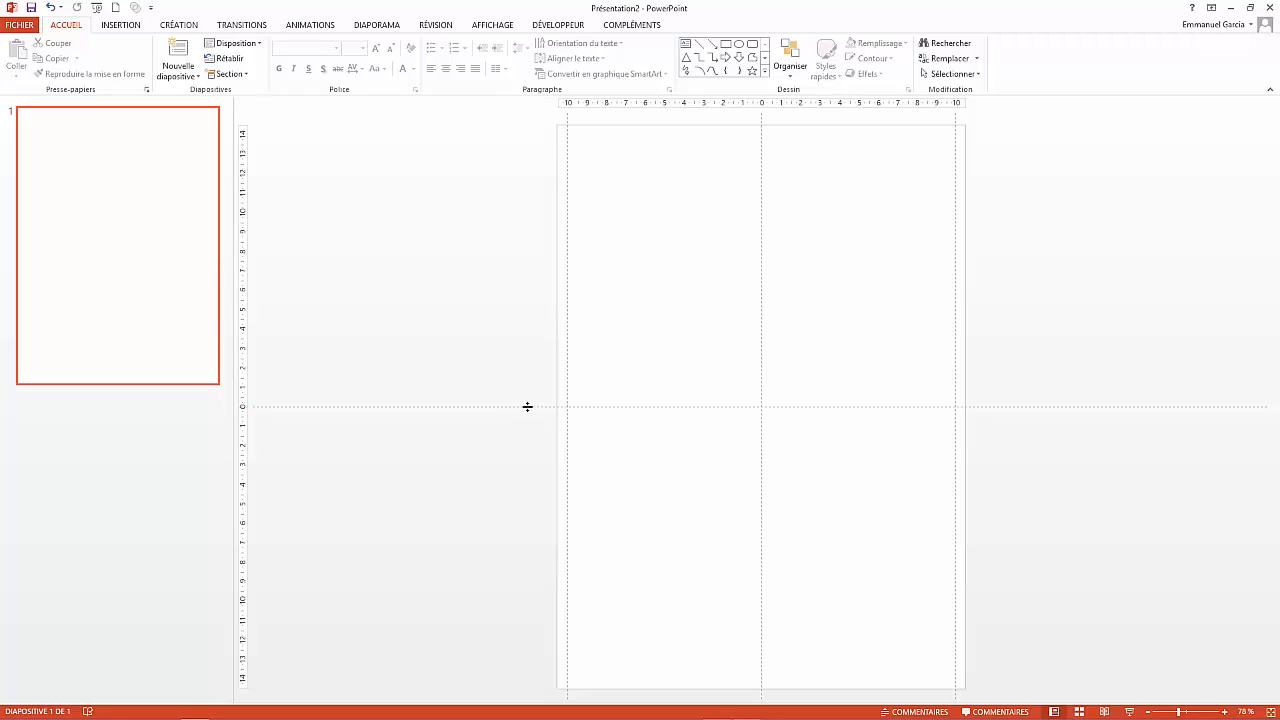
left_click_drag(527, 407, 517, 135)
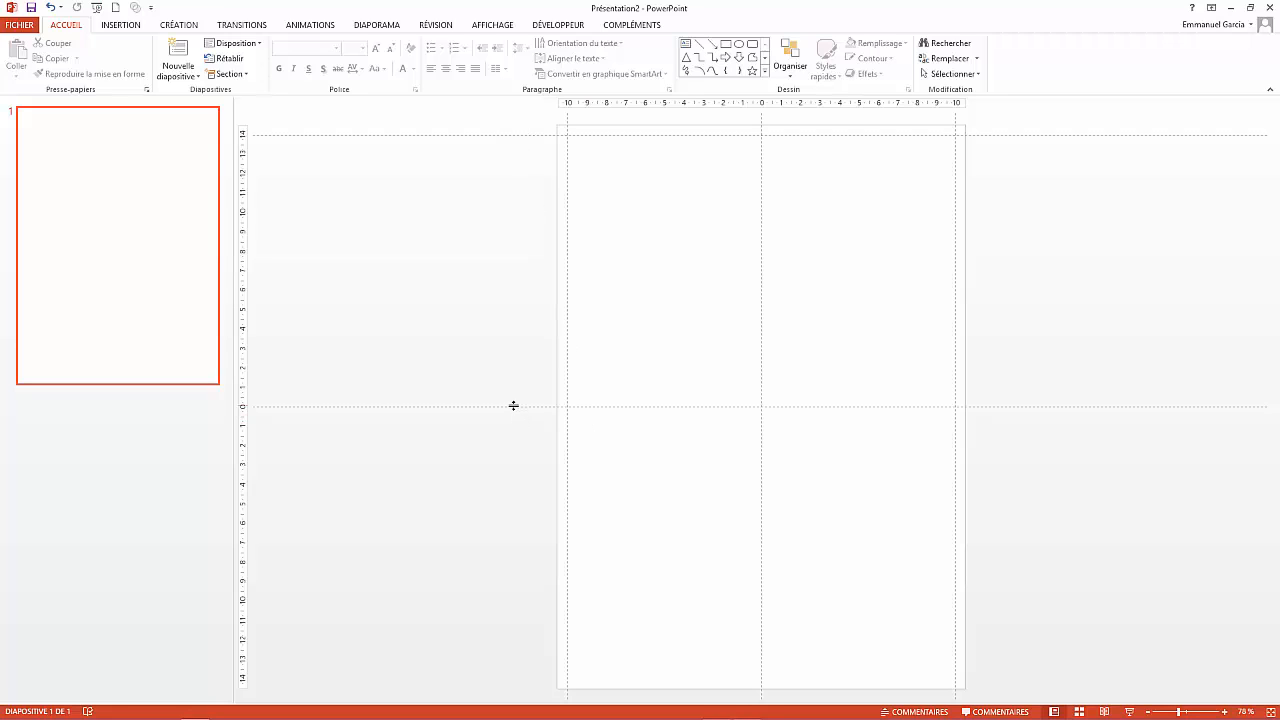
left_click_drag(513, 406, 532, 679)
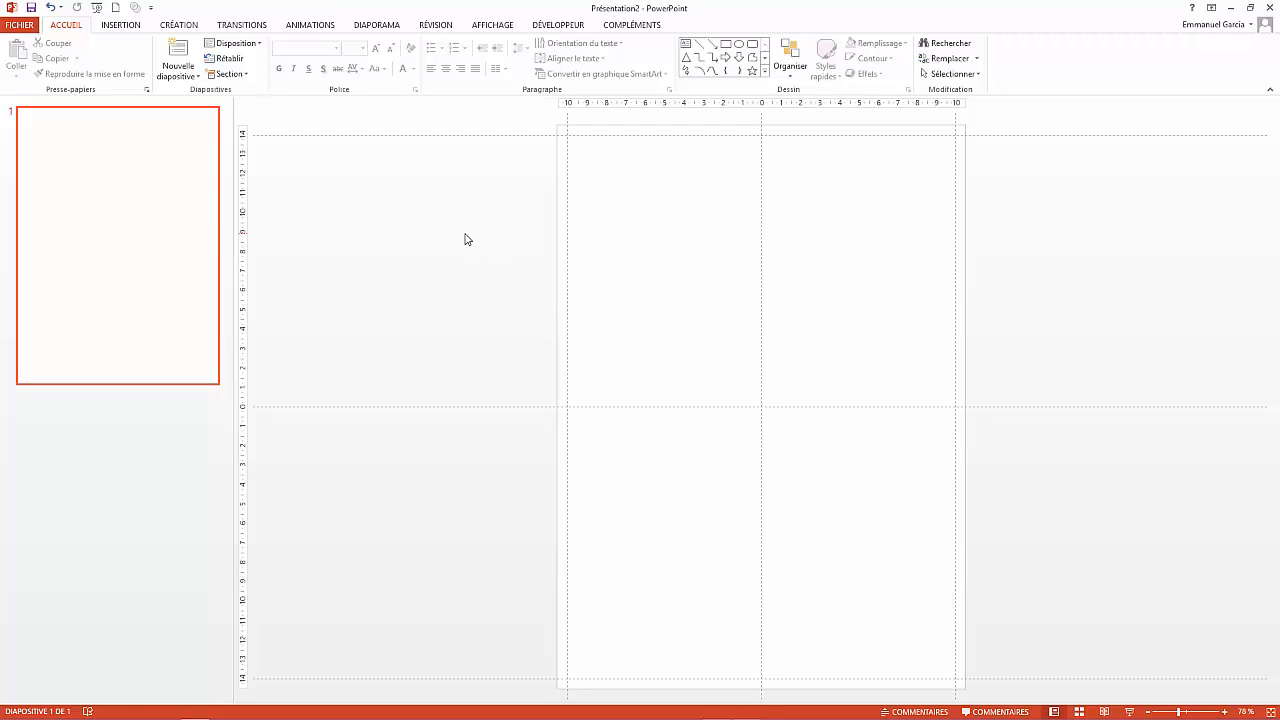
- Draw a rectangle banner across the top of the slide
left_click(118, 26)
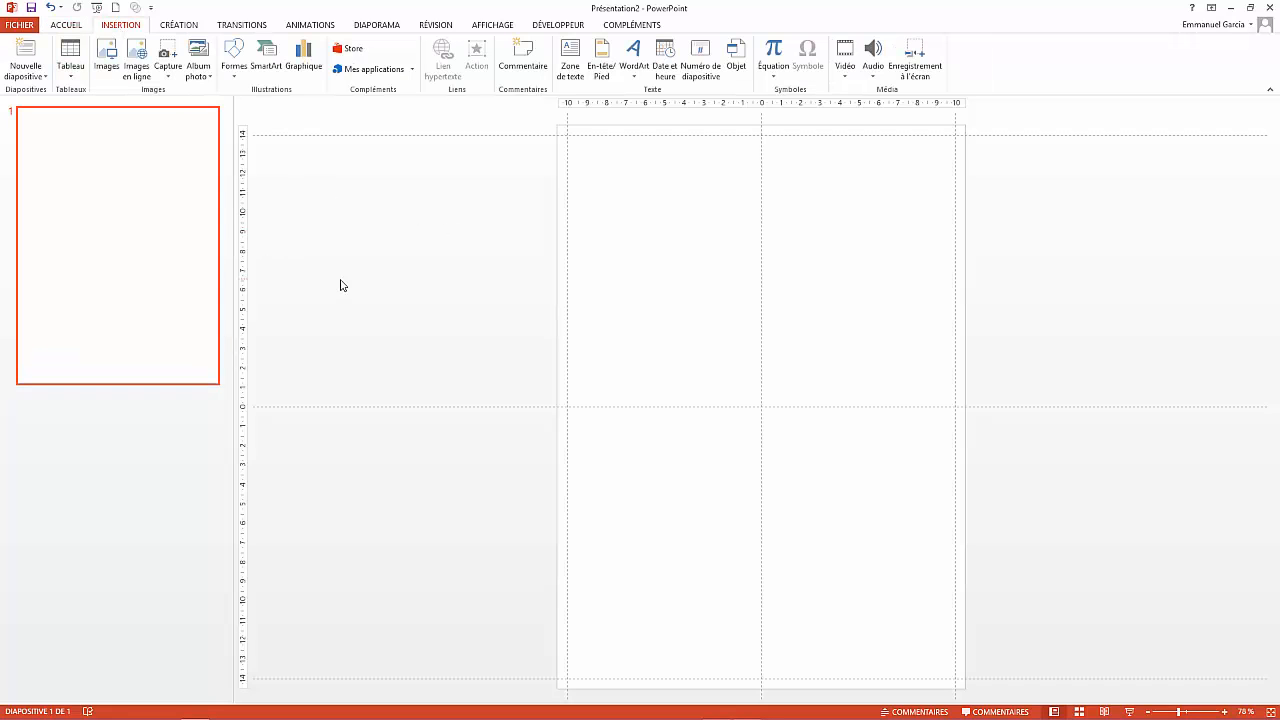
left_click(239, 82)
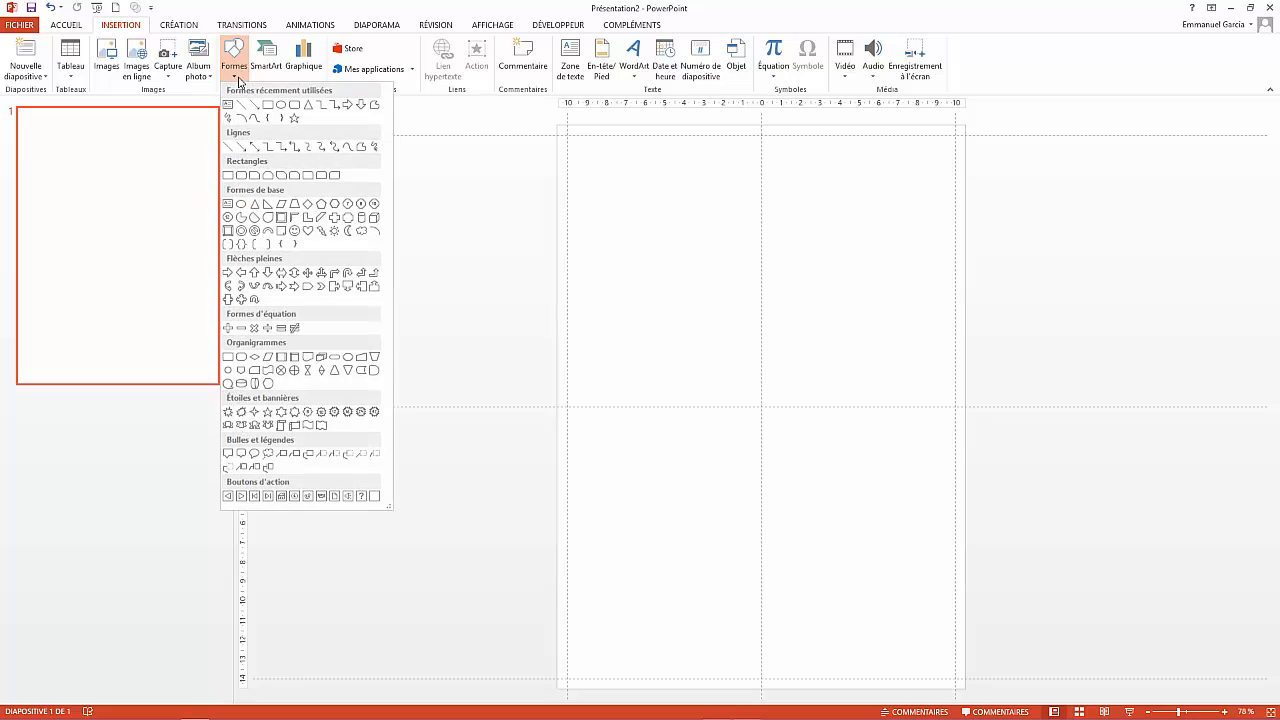
left_click(268, 105)
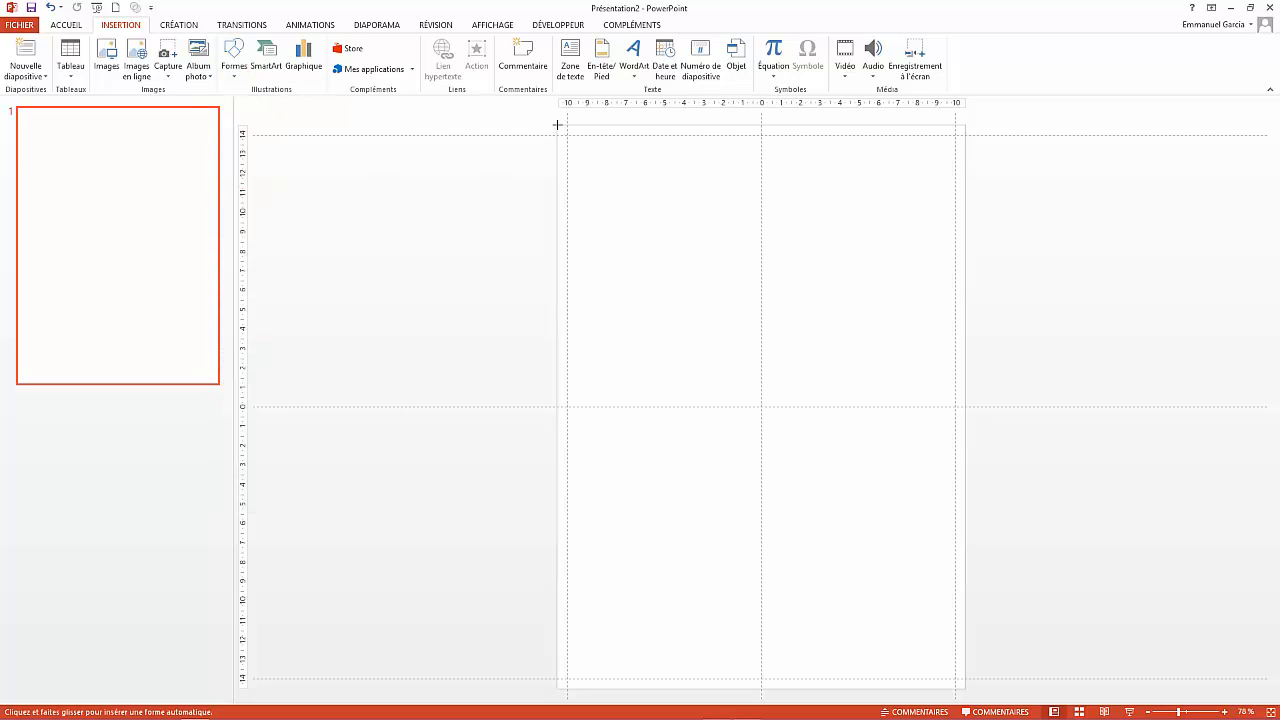
mouse_move(557, 126)
left_mouse_down()
mouse_move(583, 194)
mouse_move(961, 221)
left_mouse_up()
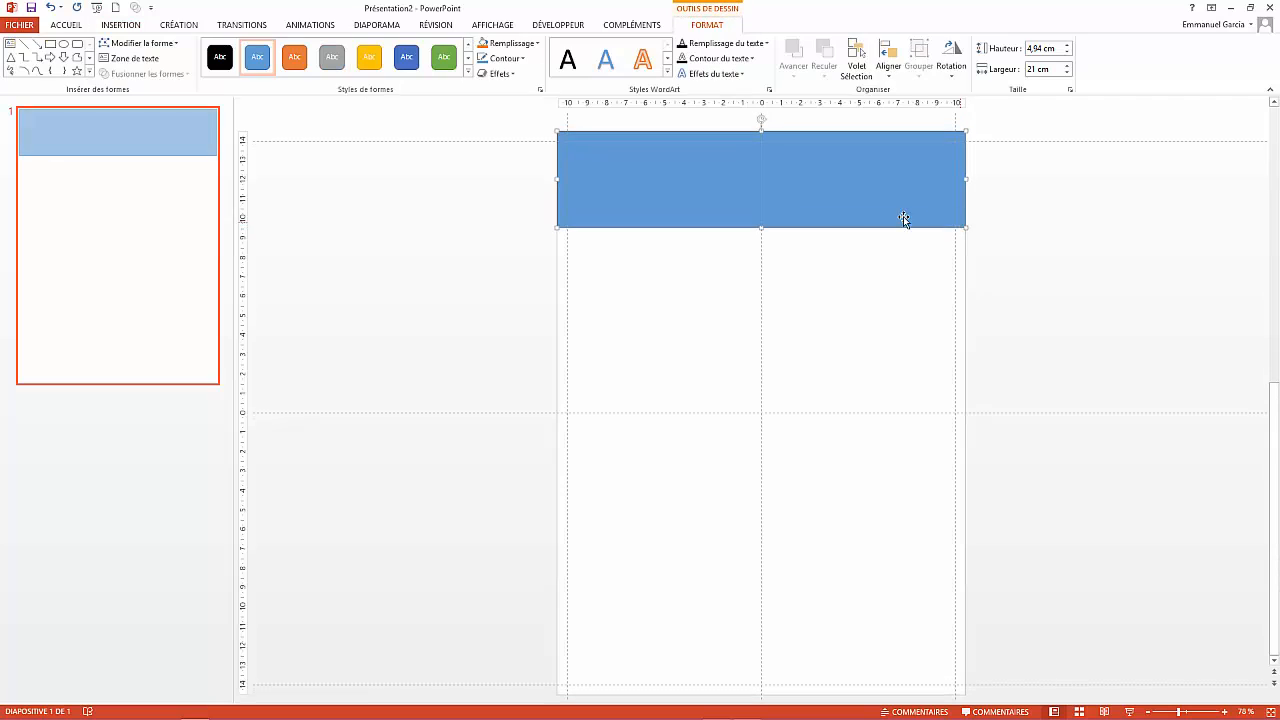
- Fill the rectangle pale pink (RGB 255, 213, 244) and remove its outline
left_click(527, 45)
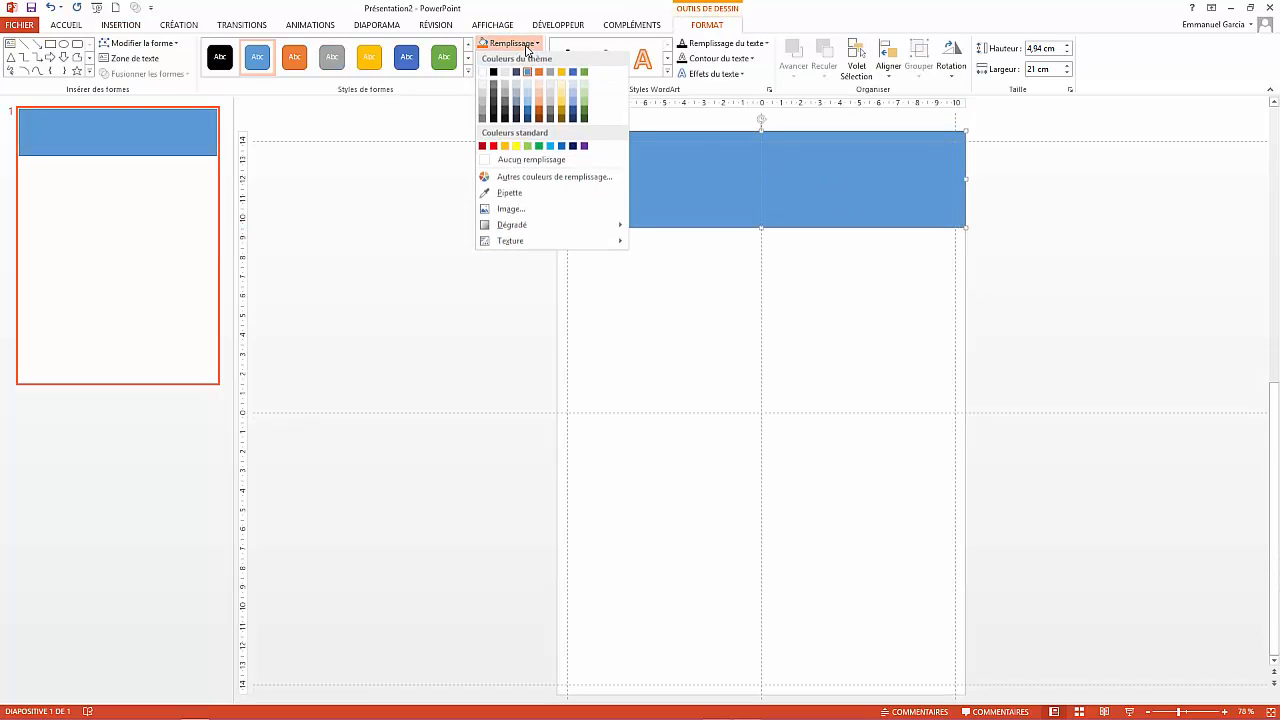
left_click(536, 182)
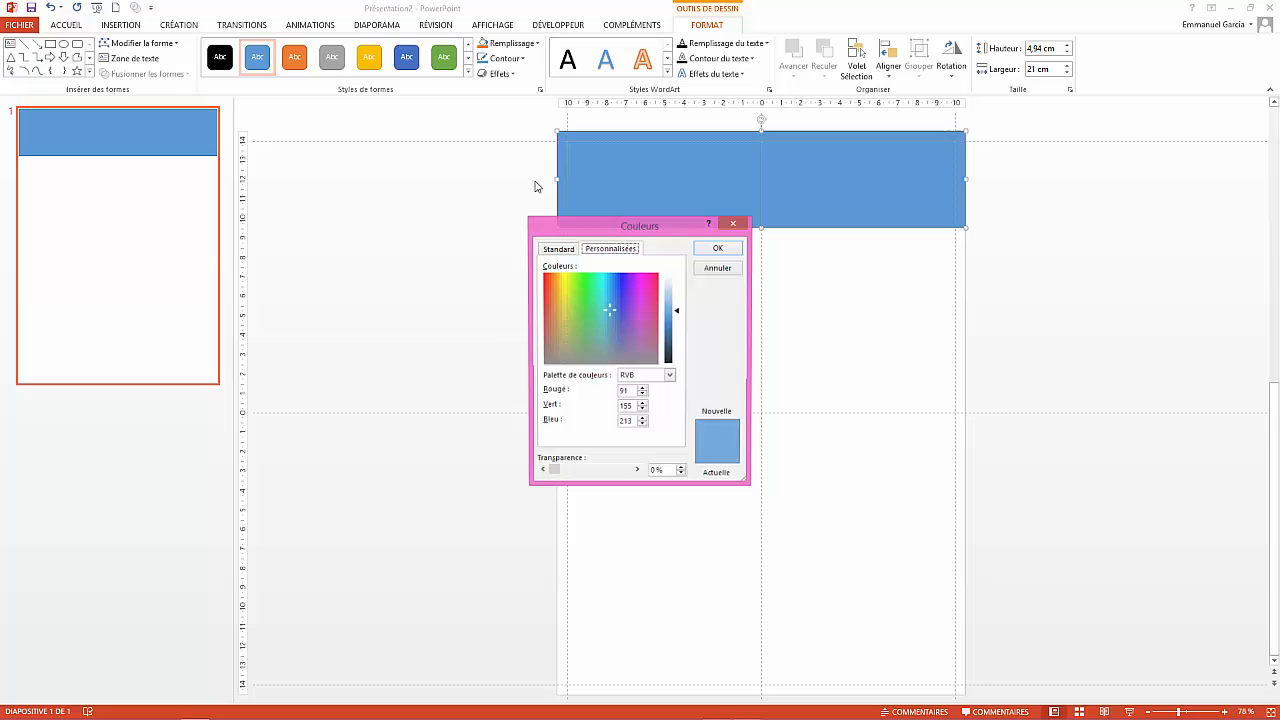
left_click(643, 277)
left_click(668, 289)
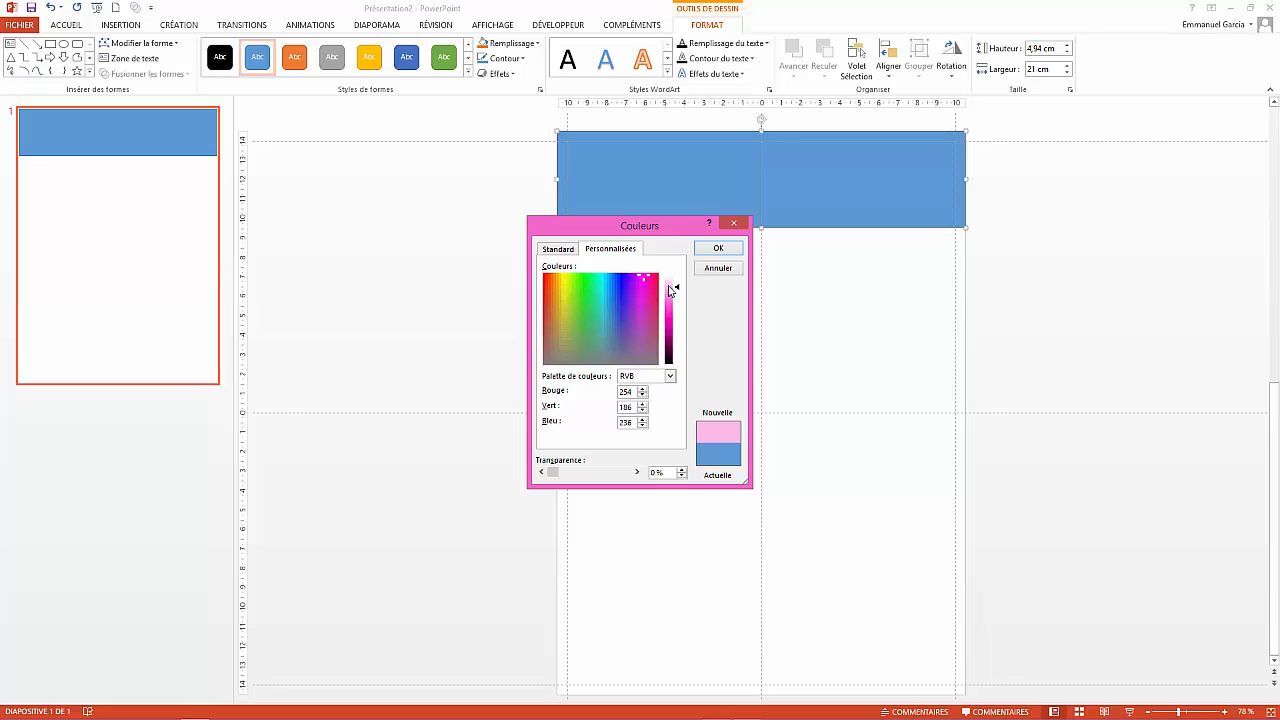
left_click(673, 286)
left_click(718, 248)
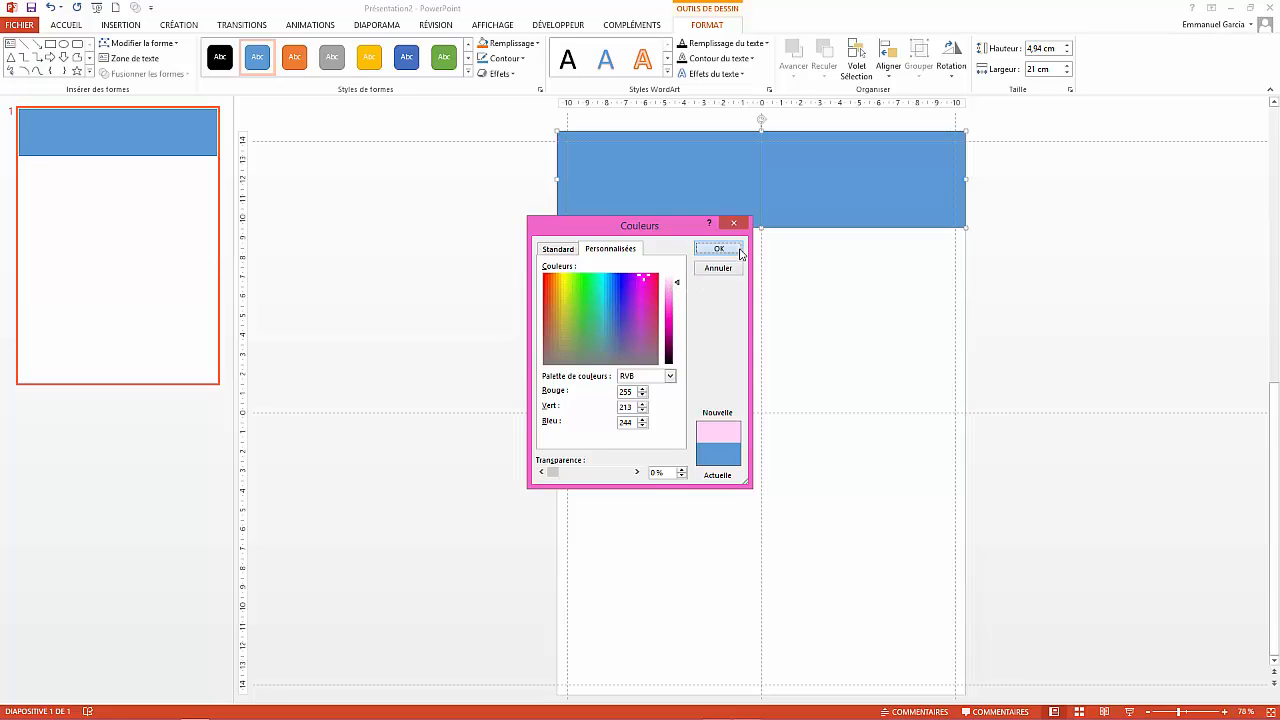
left_click(502, 58)
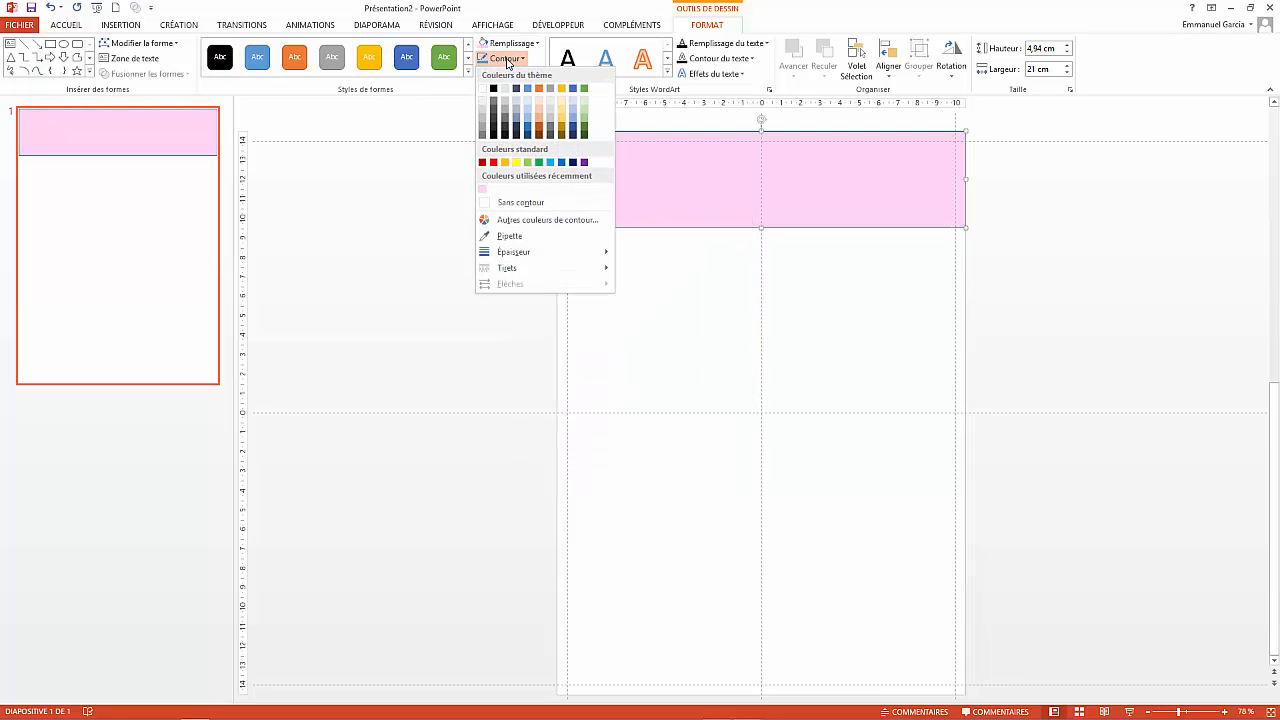
left_click(515, 205)
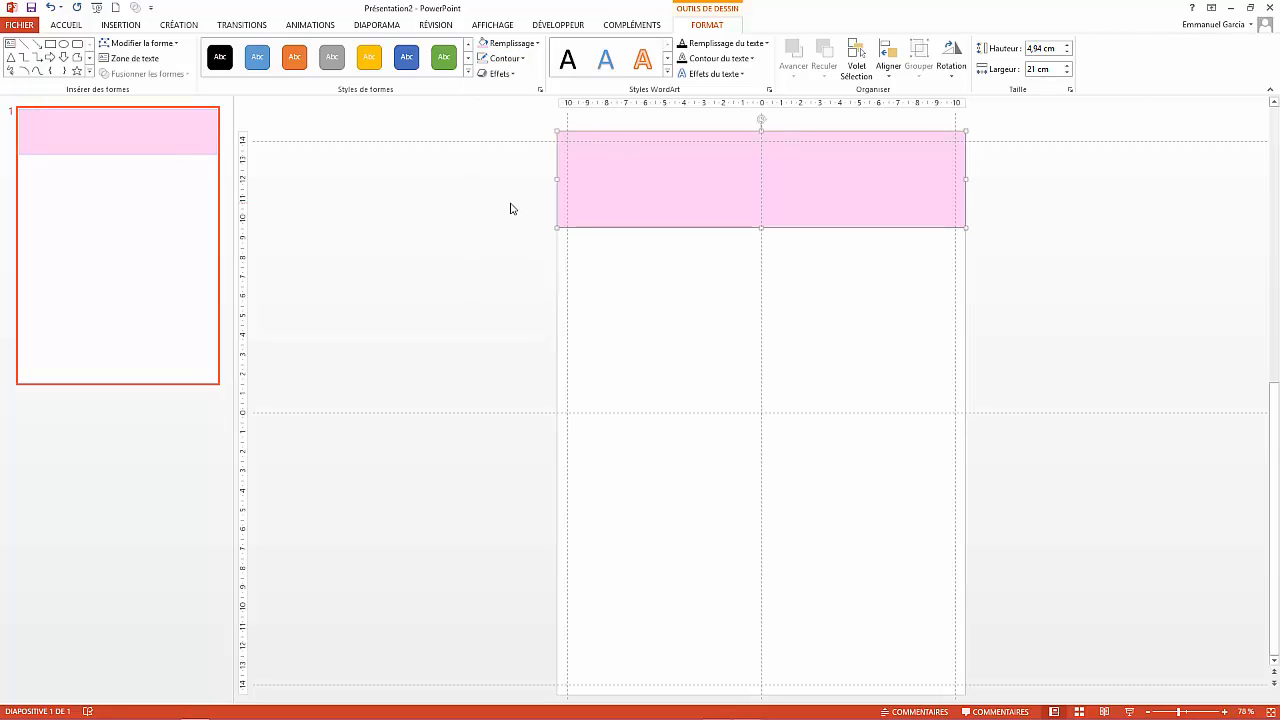
- Type the title 'Joe La Praline' inside the pink rectangle and select it
right_click(717, 176)
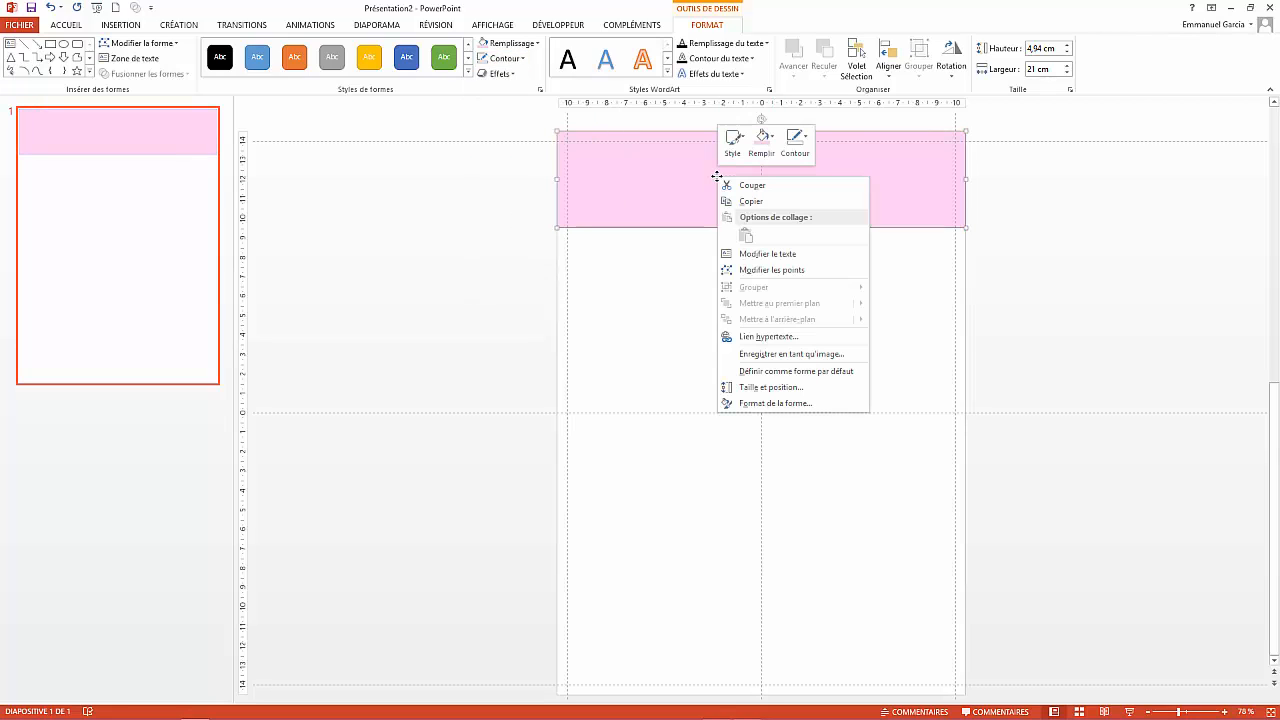
left_click(767, 254)
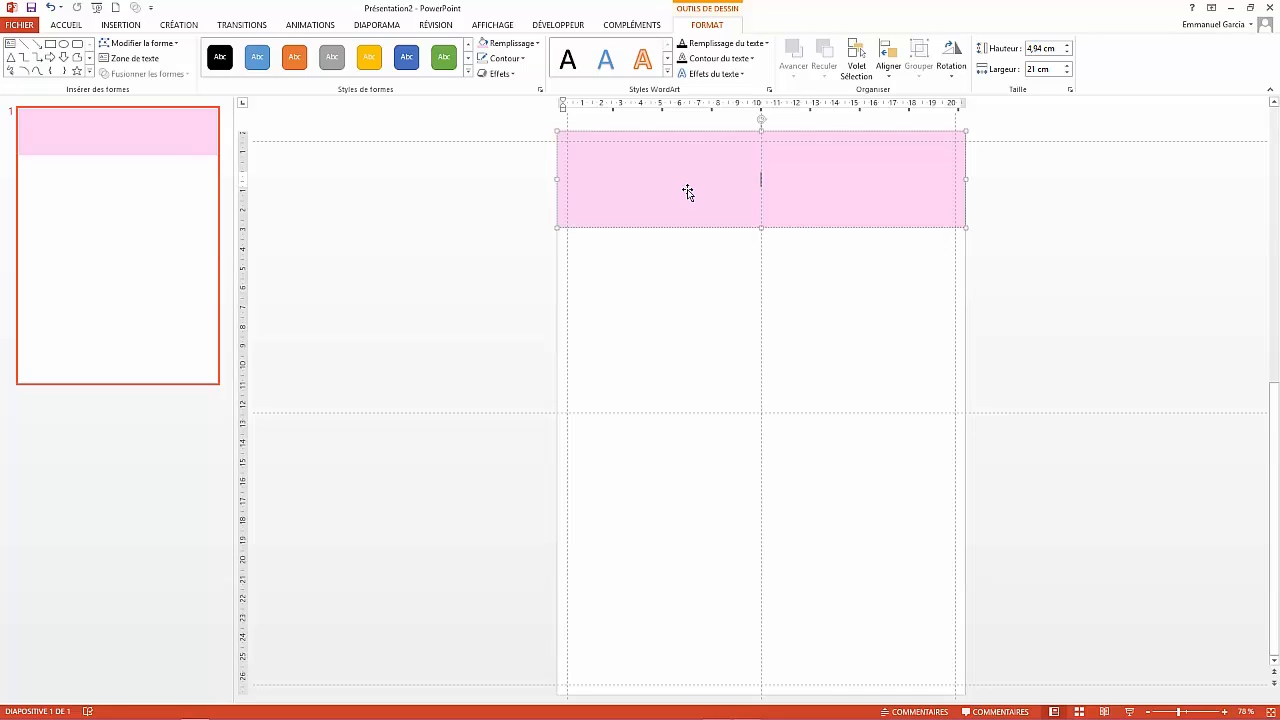
type("Jea")
type("te")
type("Pialine")
left_click_drag(792, 179, 724, 179)
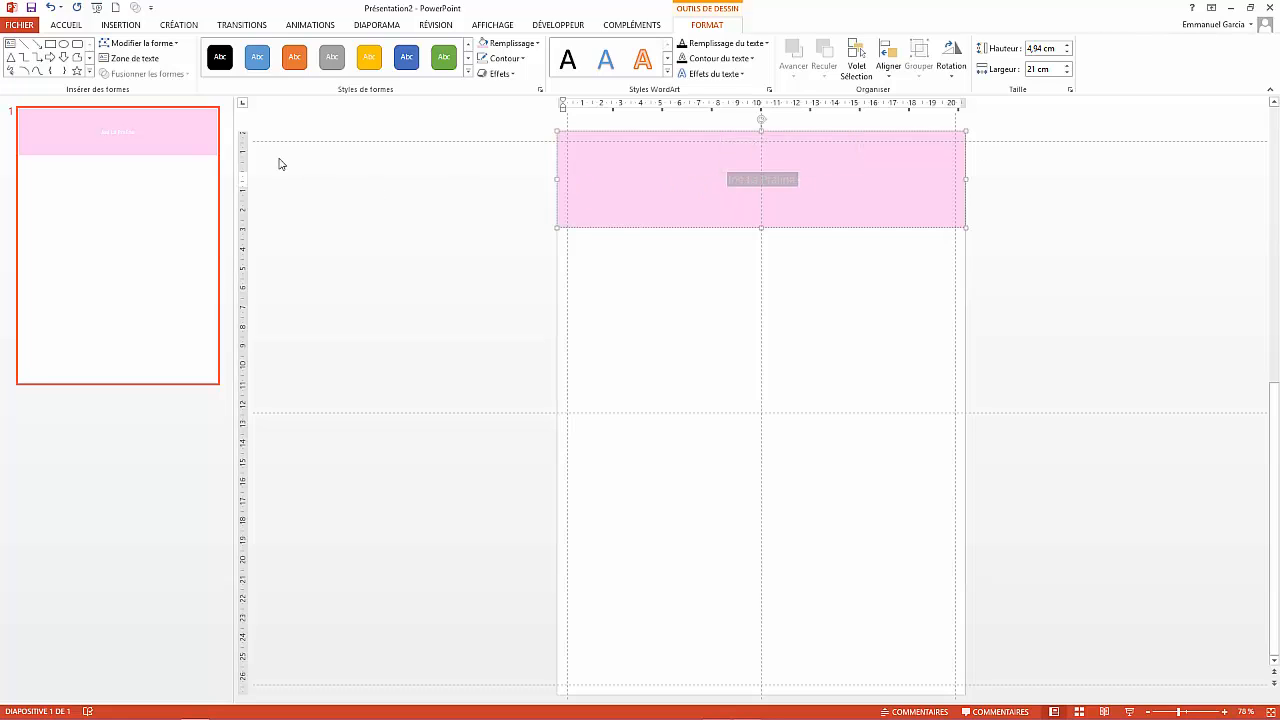
- Set the banner title's font to Aspergit
left_click(66, 24)
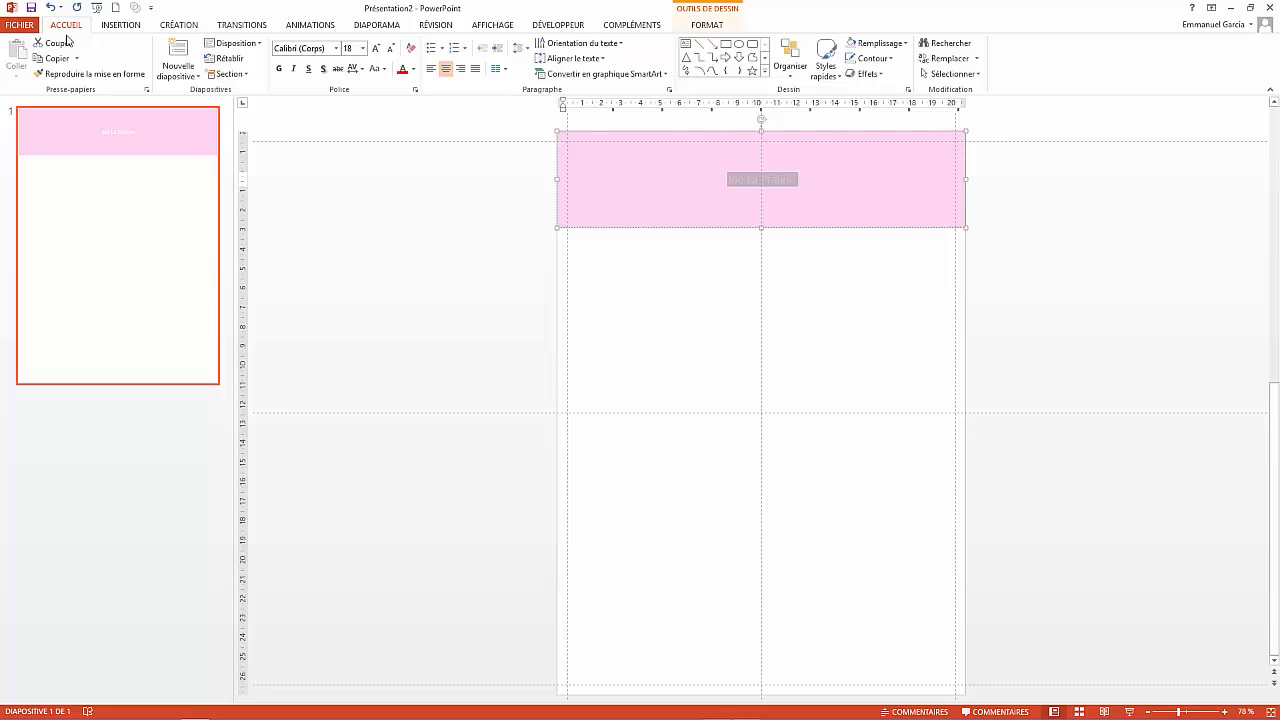
left_click(336, 48)
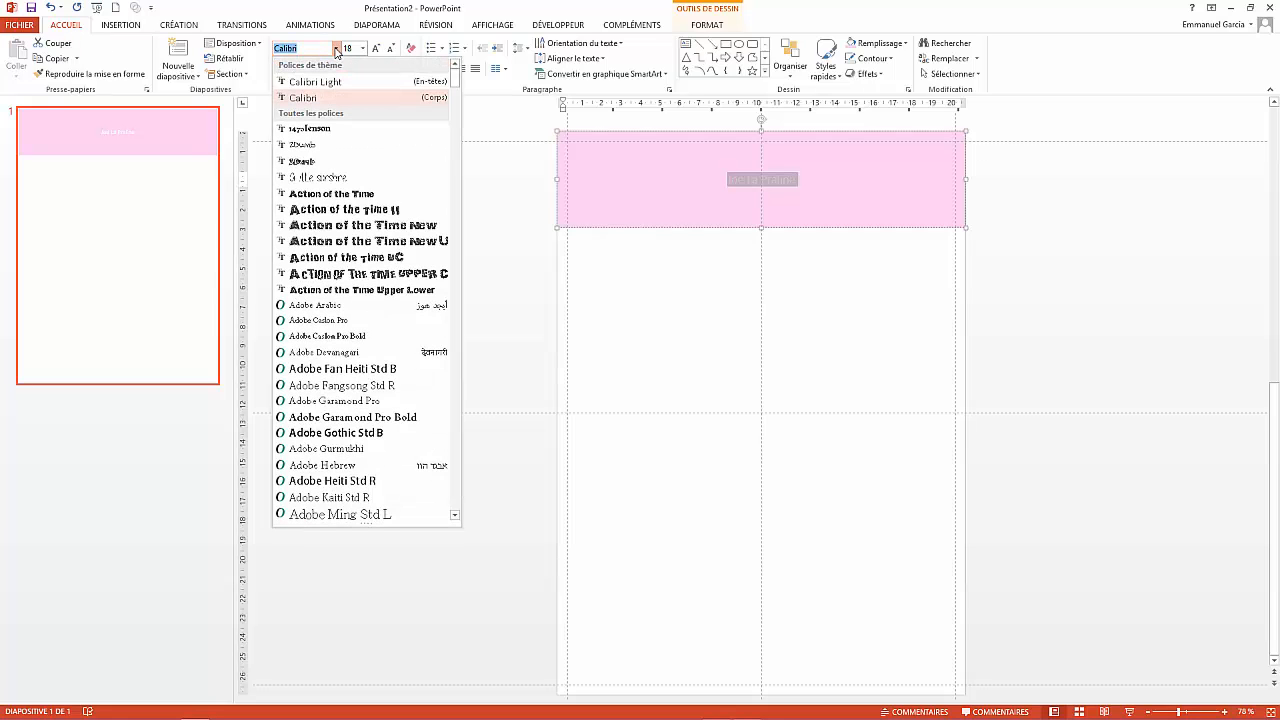
scroll(357, 457, "down", 15)
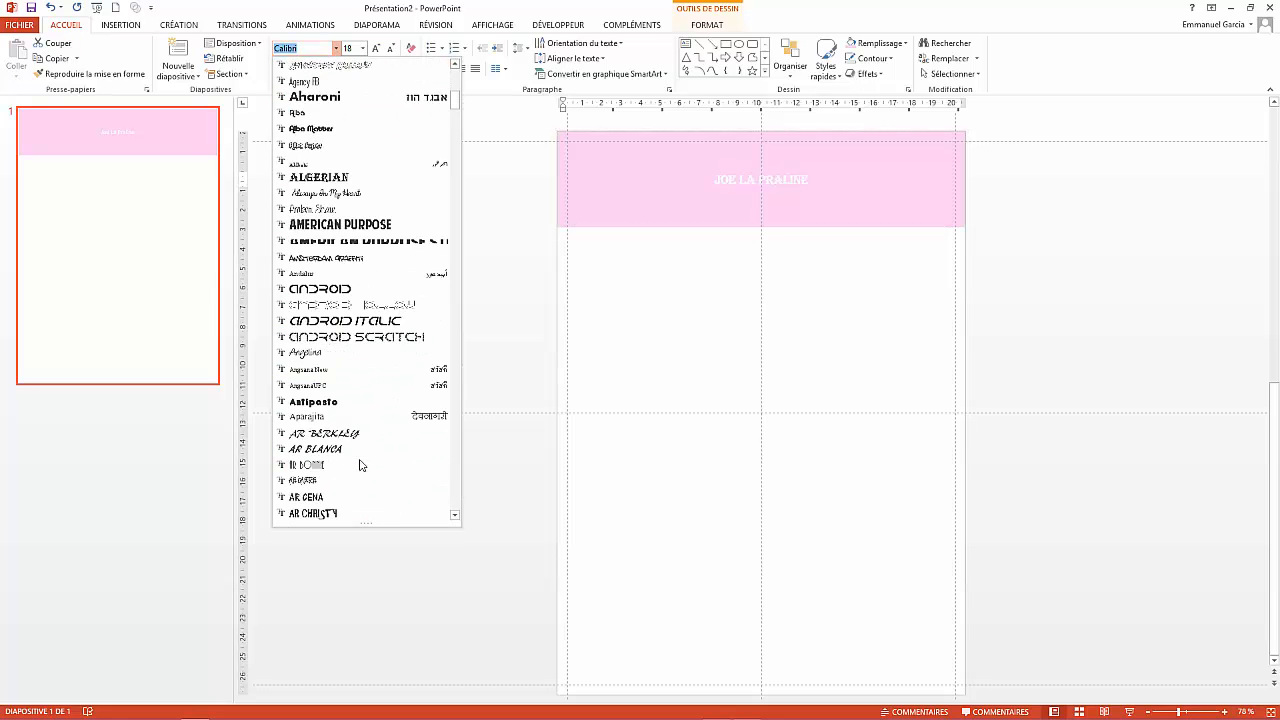
scroll(361, 465, "down", 6)
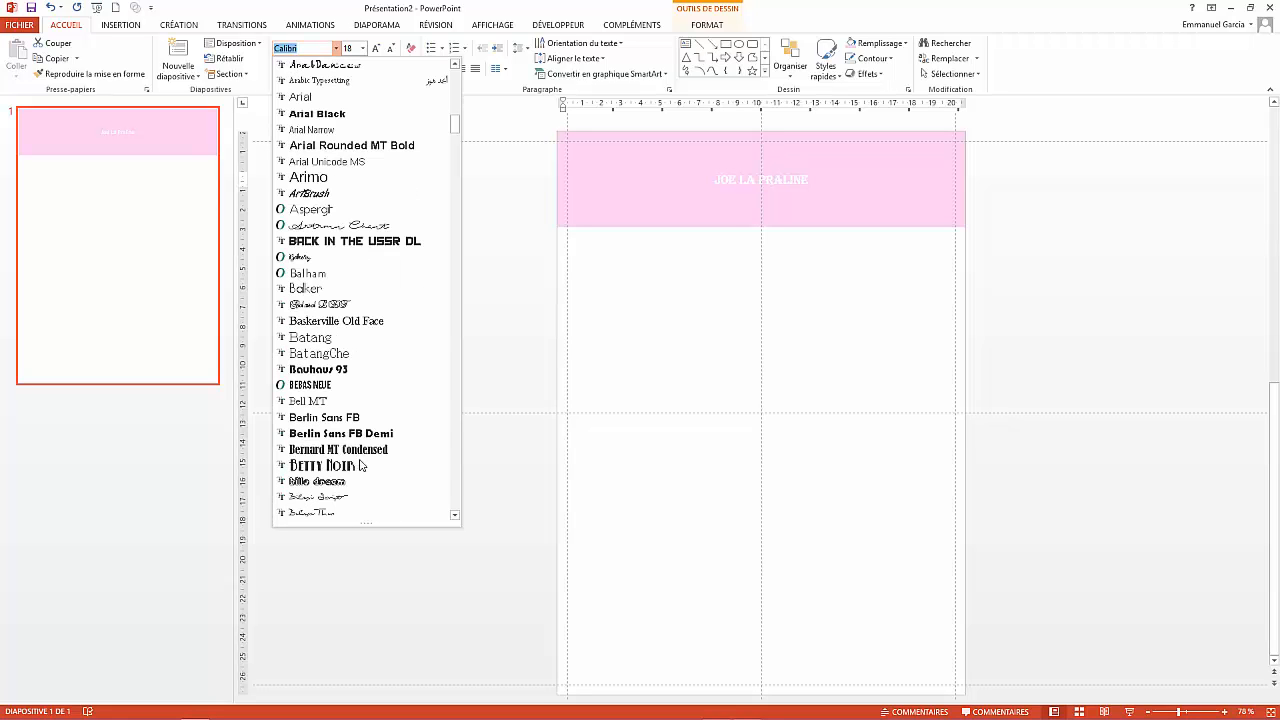
left_click(356, 211)
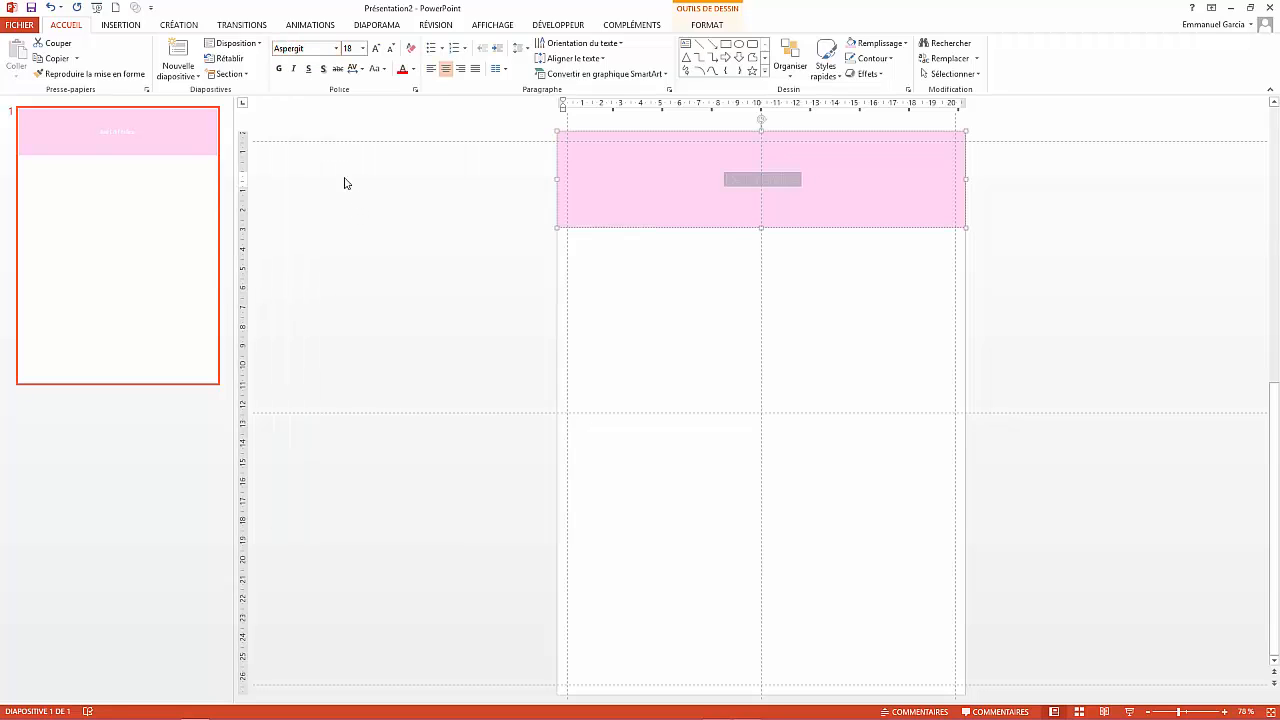
- Enlarge the title text to 54 pt
left_click(378, 48)
left_click(378, 48)
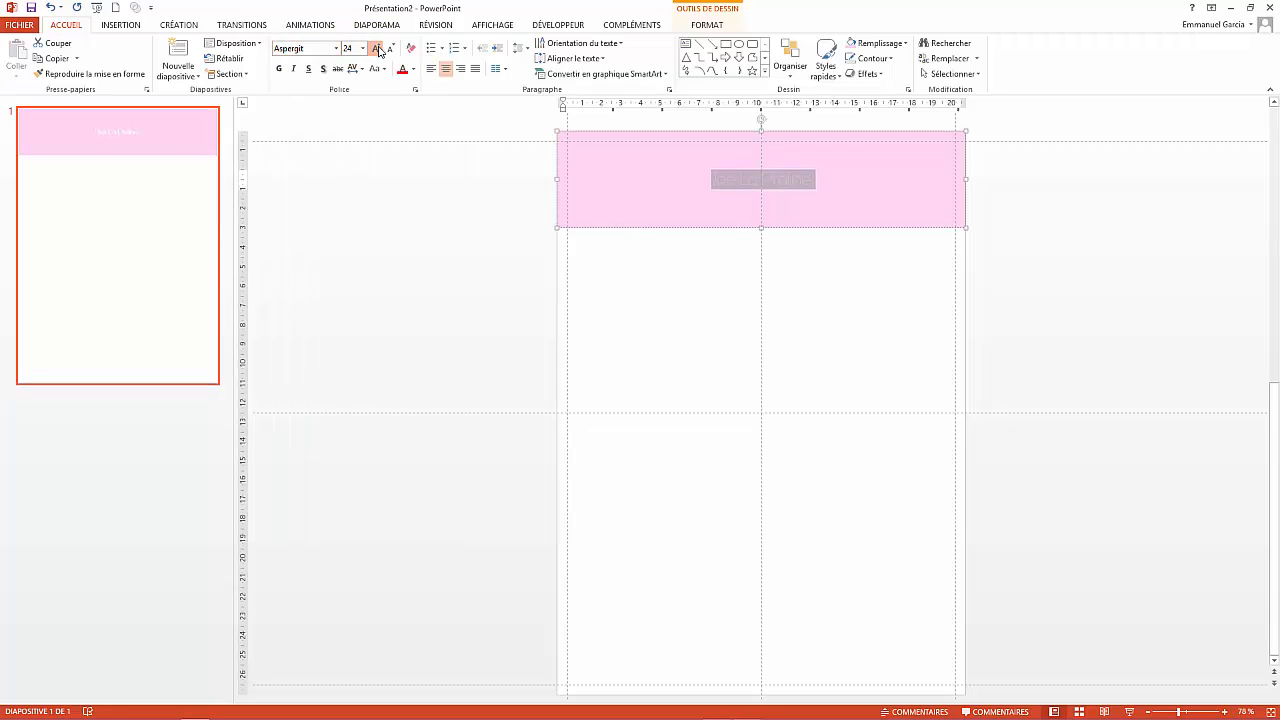
left_click(378, 48)
left_click(378, 48)
left_click(378, 48)
left_click(378, 48)
left_click(378, 48)
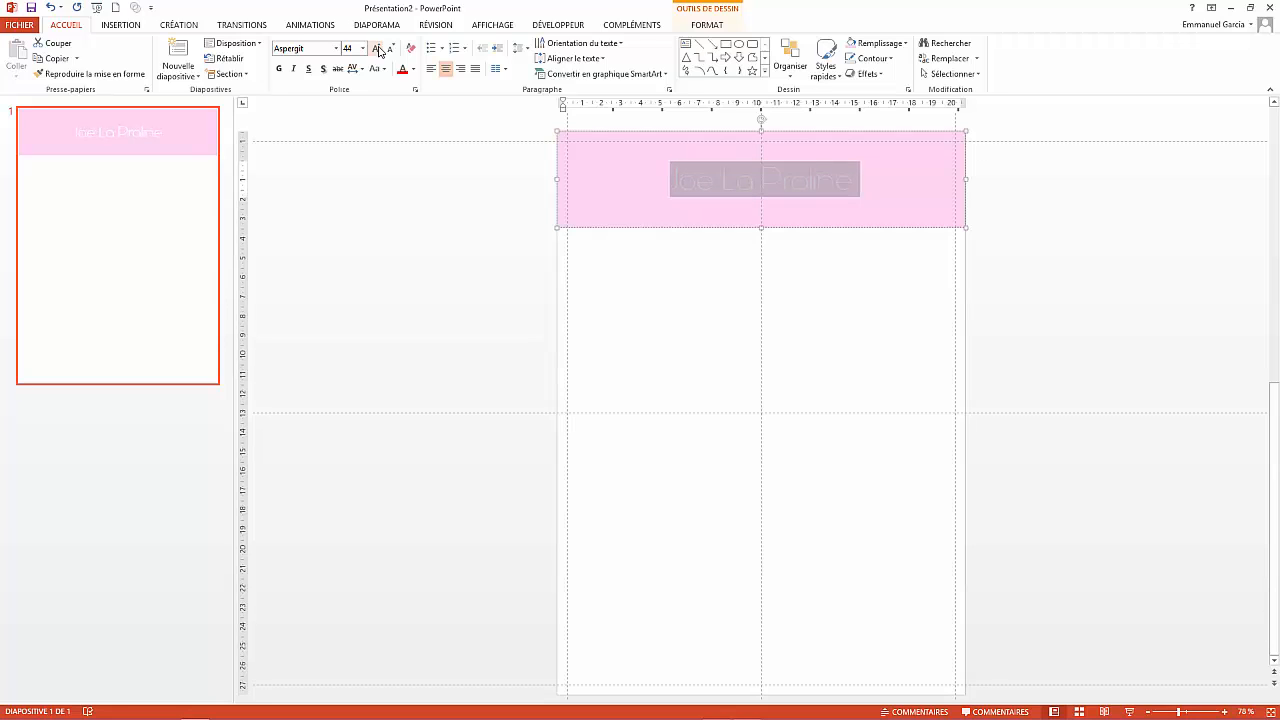
left_click(378, 48)
left_click(378, 48)
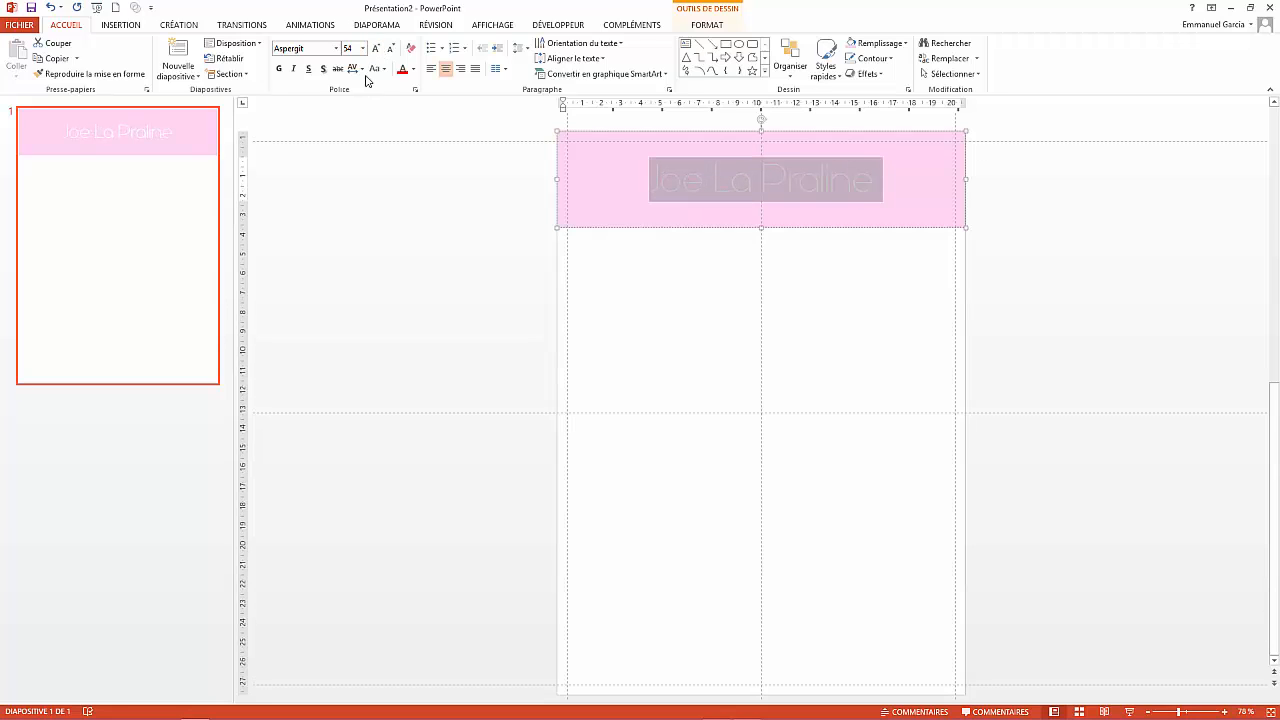
left_click(413, 69)
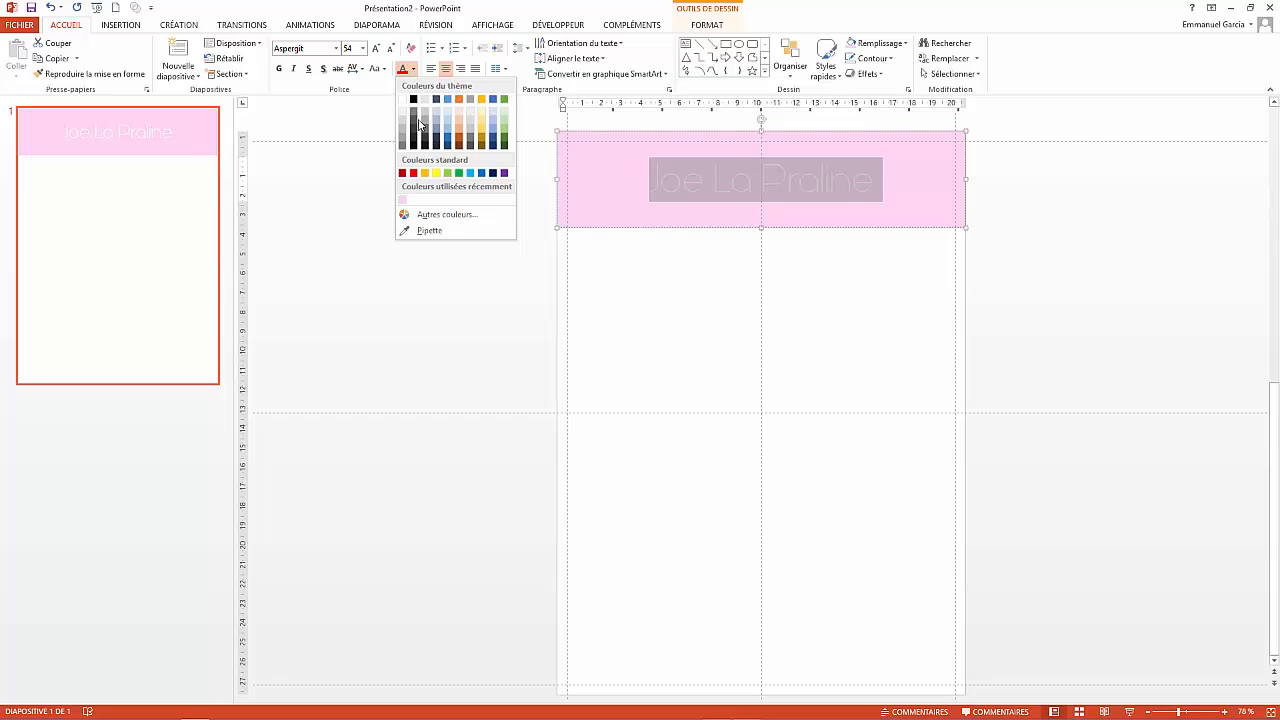
- Colour the title dark plum with custom RGB 80, 0, 40
left_click(452, 215)
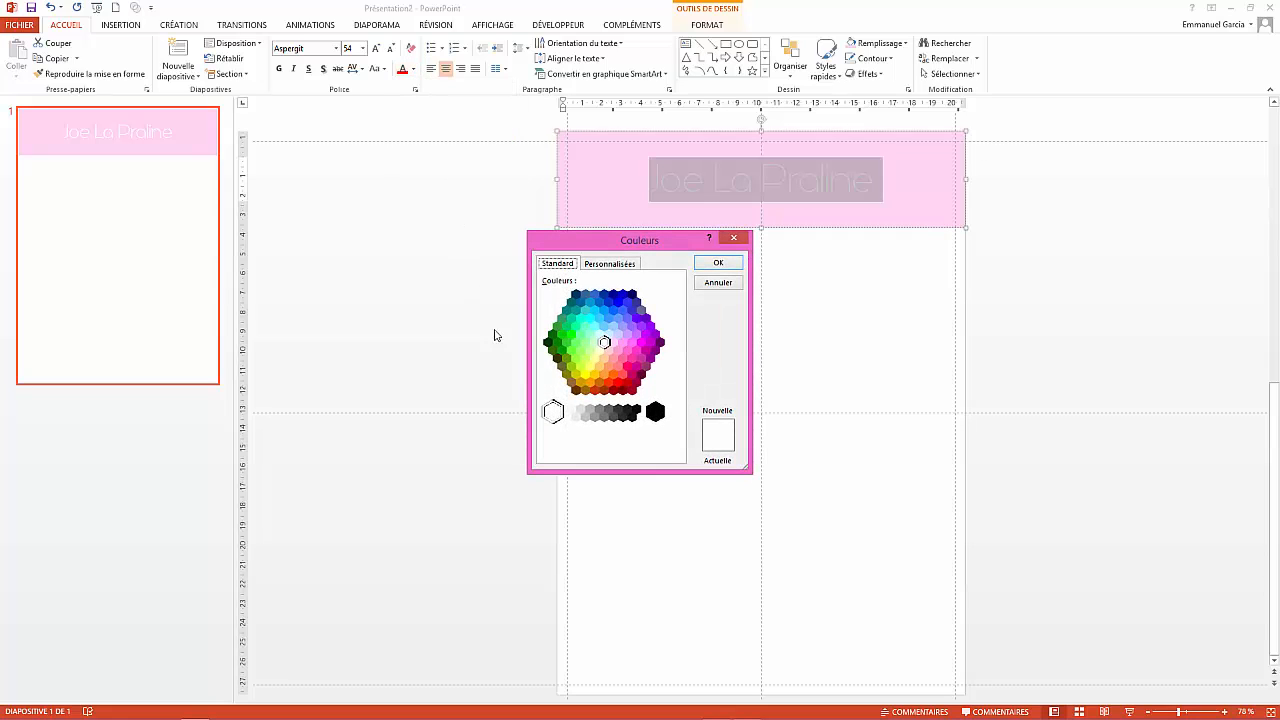
left_click(641, 375)
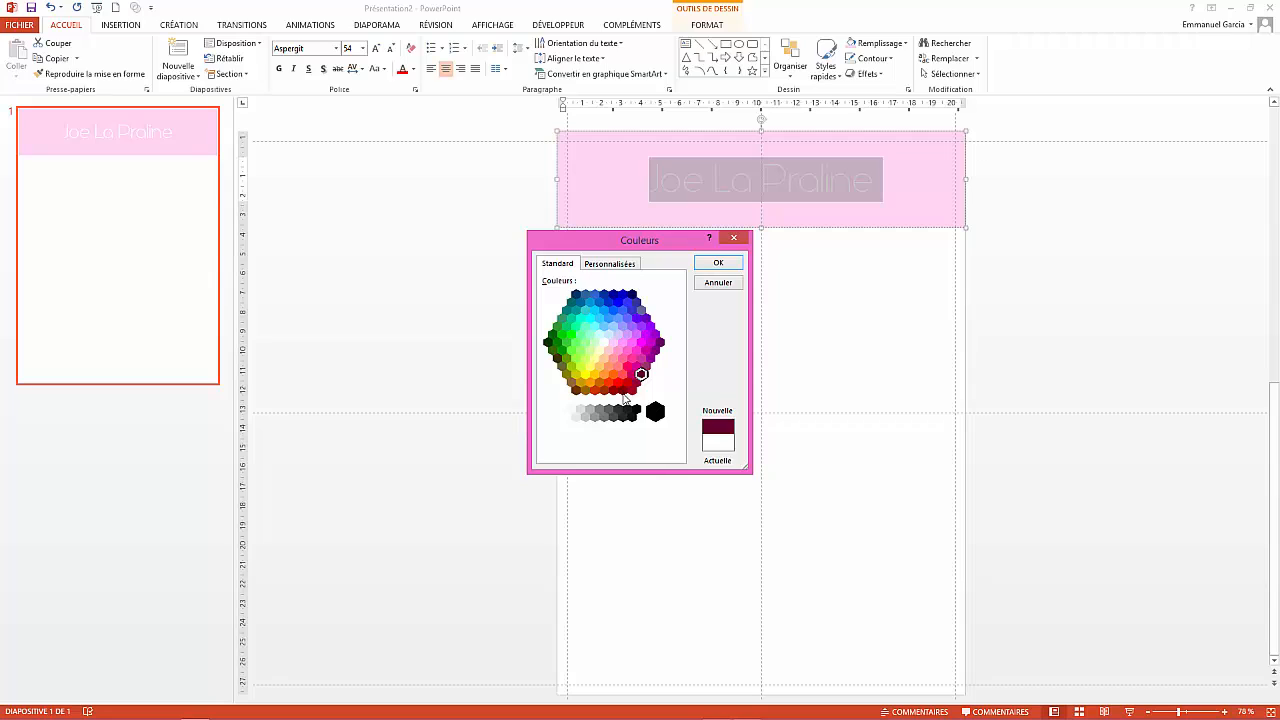
left_click(629, 266)
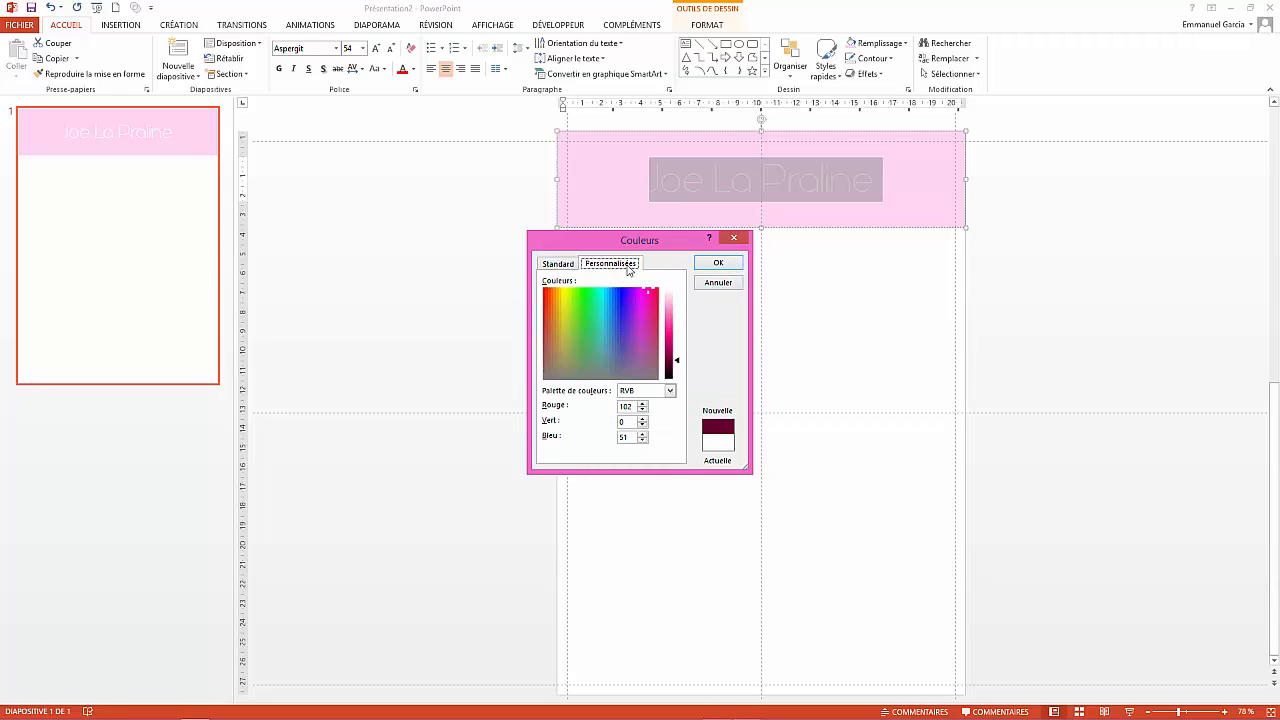
left_click_drag(675, 361, 673, 368)
left_click(722, 262)
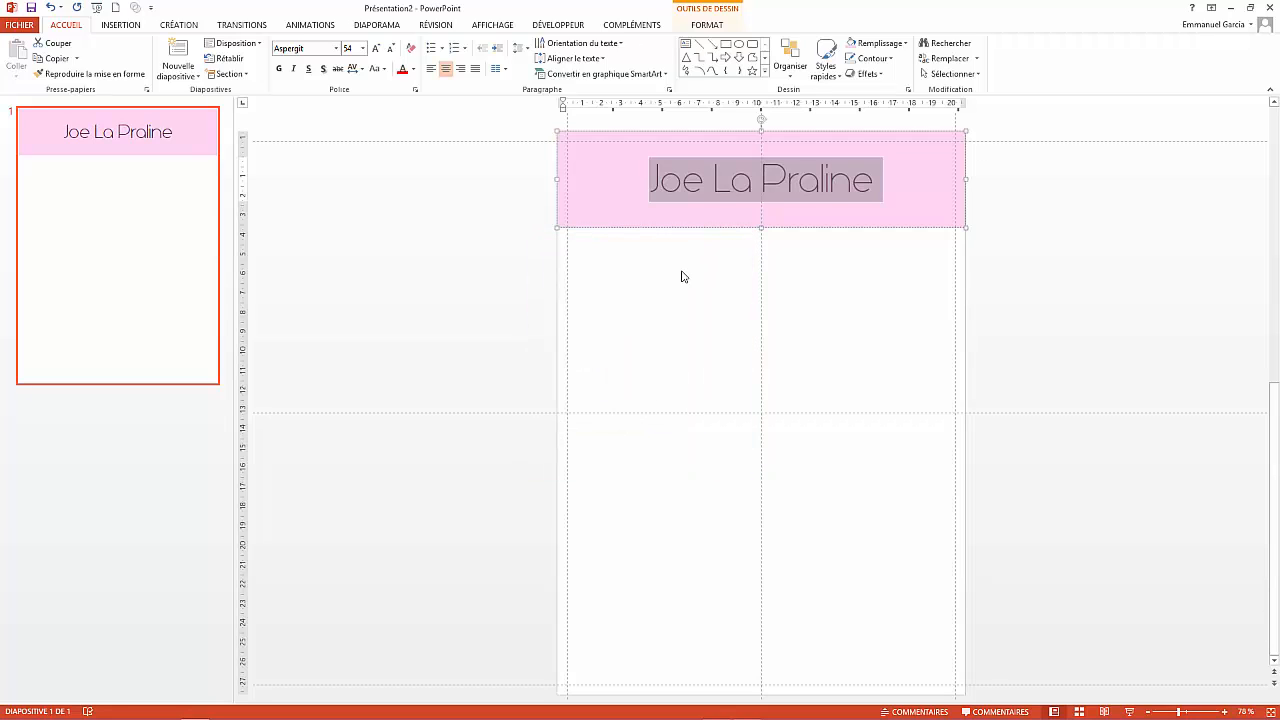
- Select the initial J and enlarge it two font-size steps
left_click(661, 194)
left_click_drag(661, 194, 649, 192)
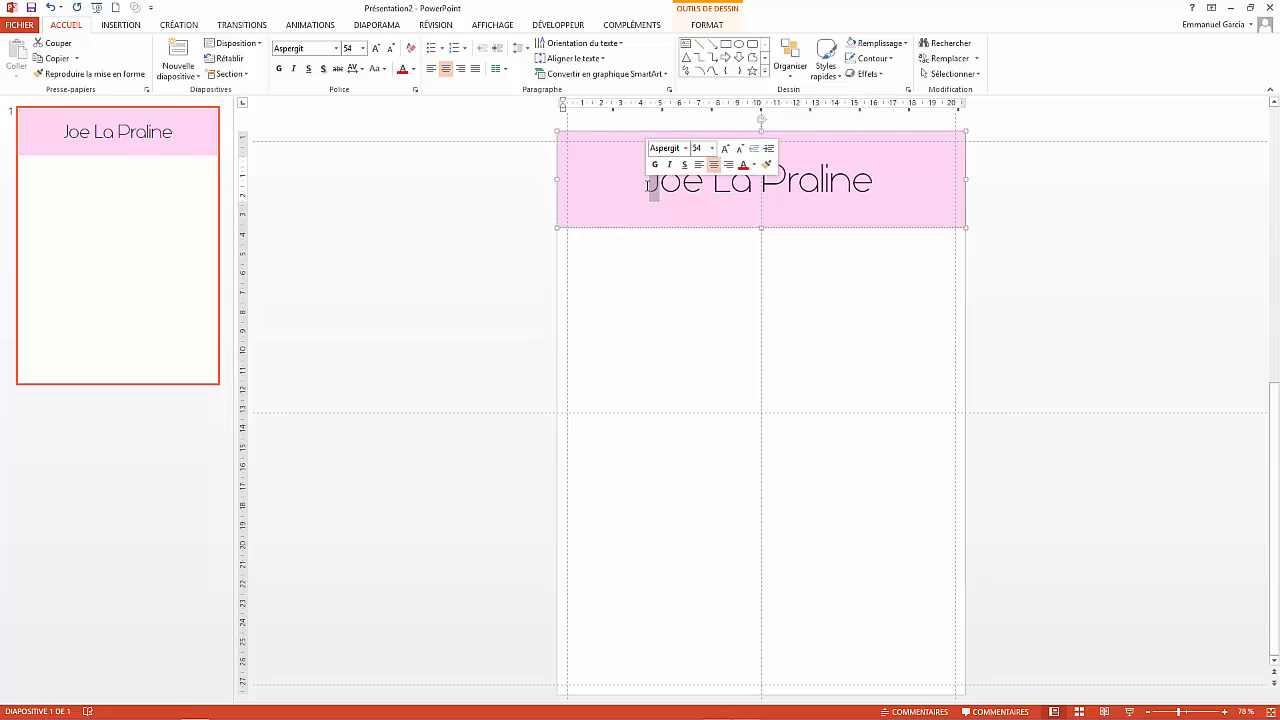
left_click(376, 49)
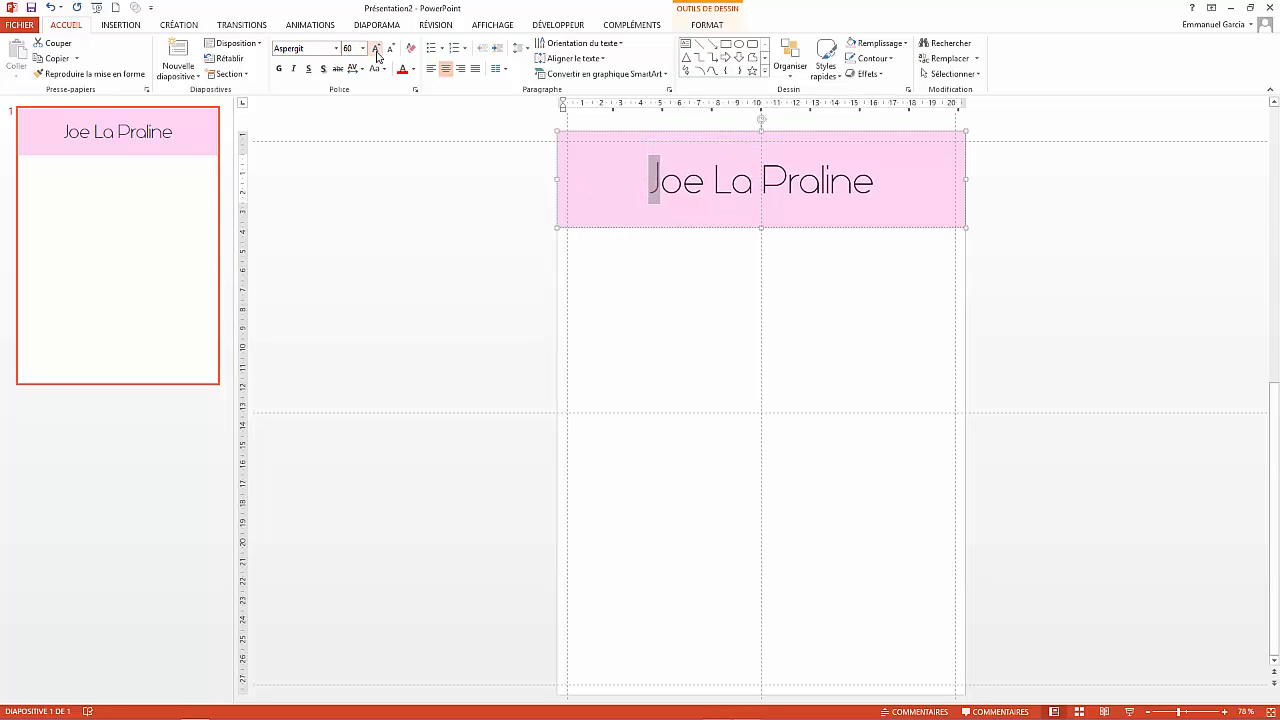
left_click(376, 49)
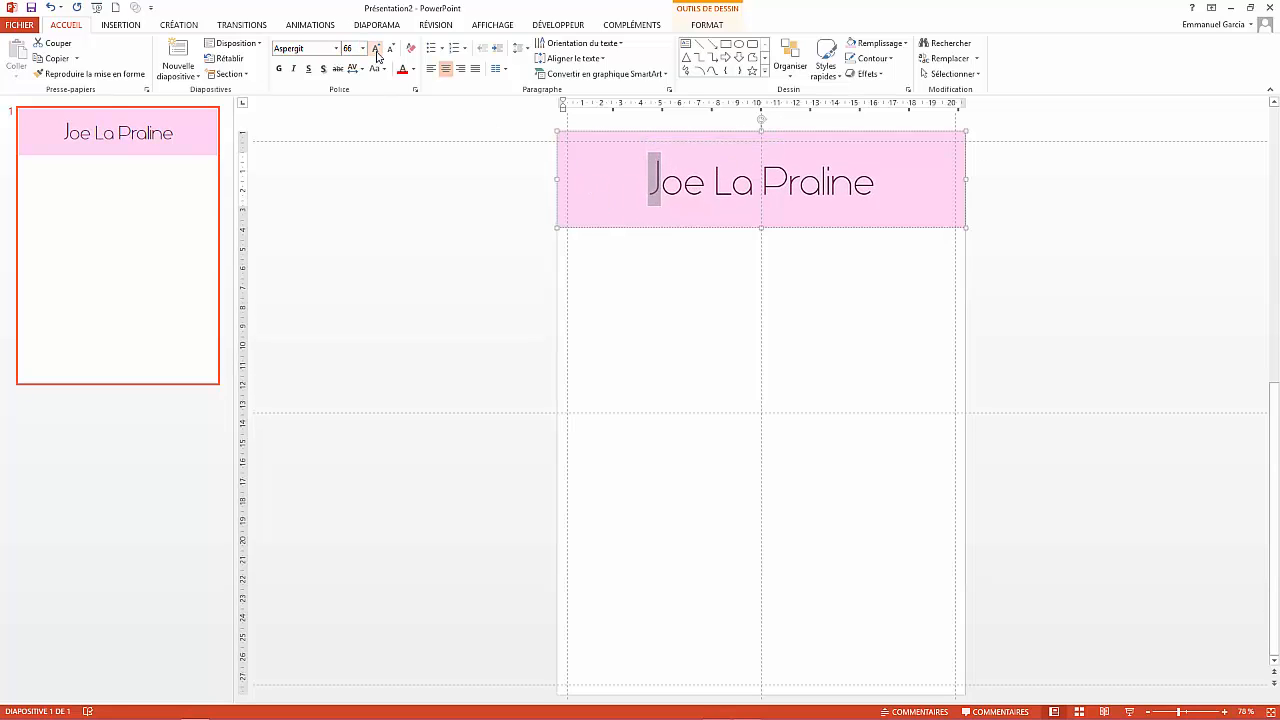
- Enlarge the capitals J, L and P of the title to 72 pt each
left_click(377, 52)
left_click_drag(729, 190, 714, 190)
left_click(375, 48)
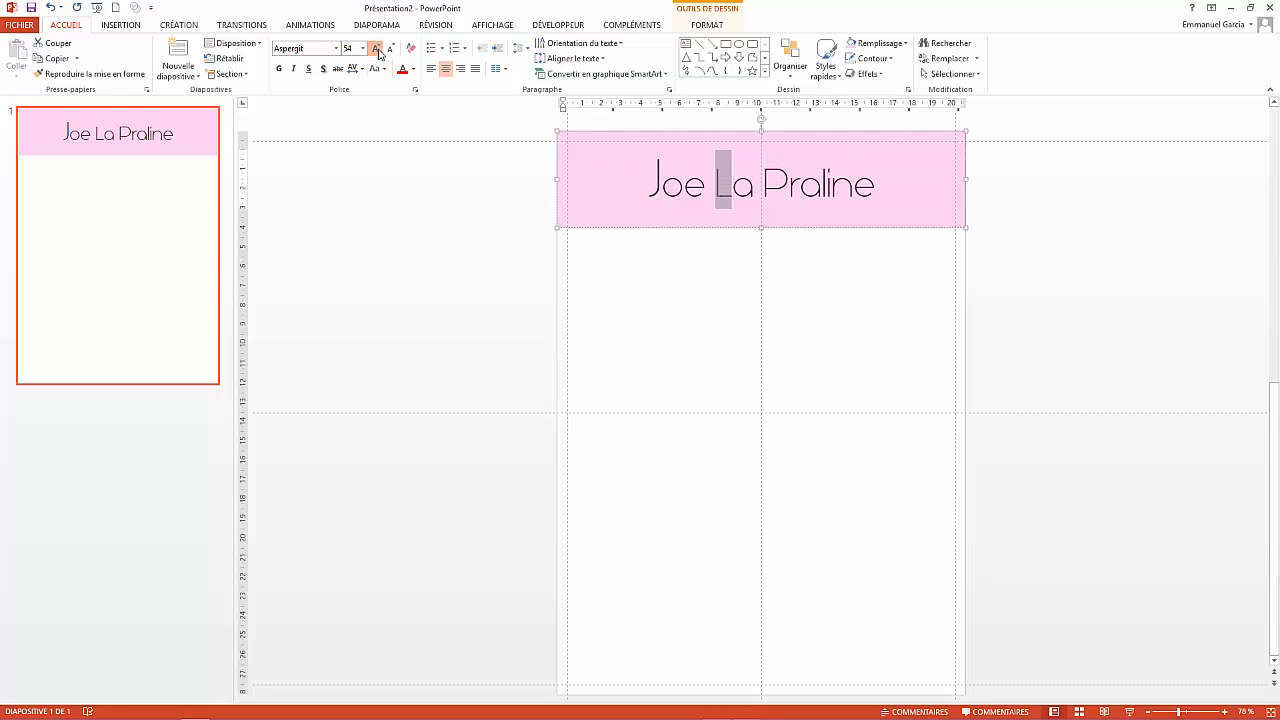
left_click(375, 48)
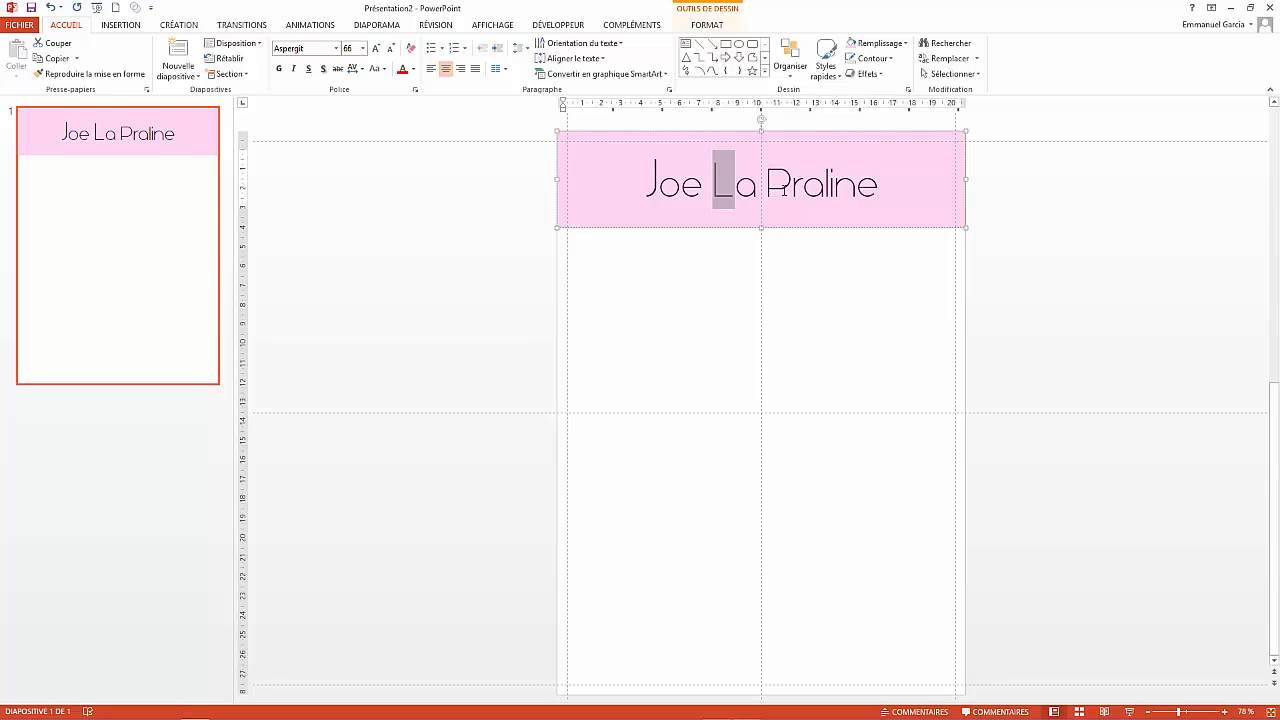
left_click_drag(782, 187, 767, 187)
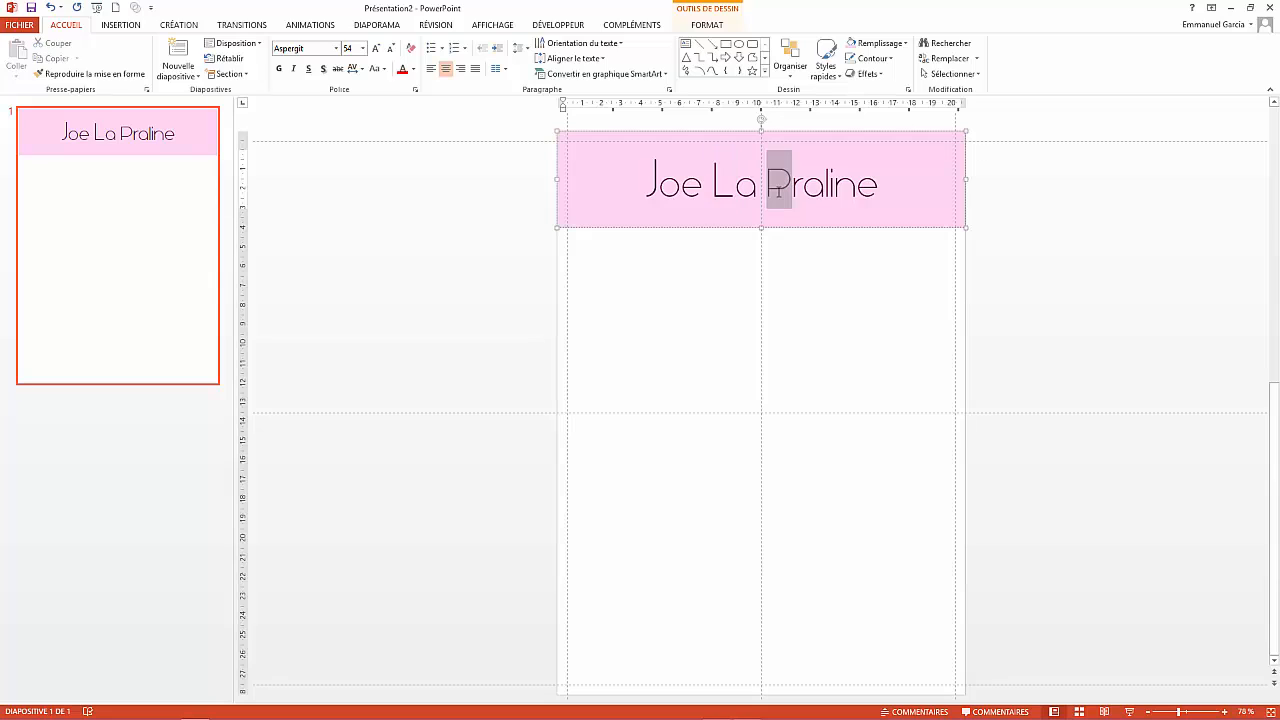
left_click(375, 49)
left_click(376, 50)
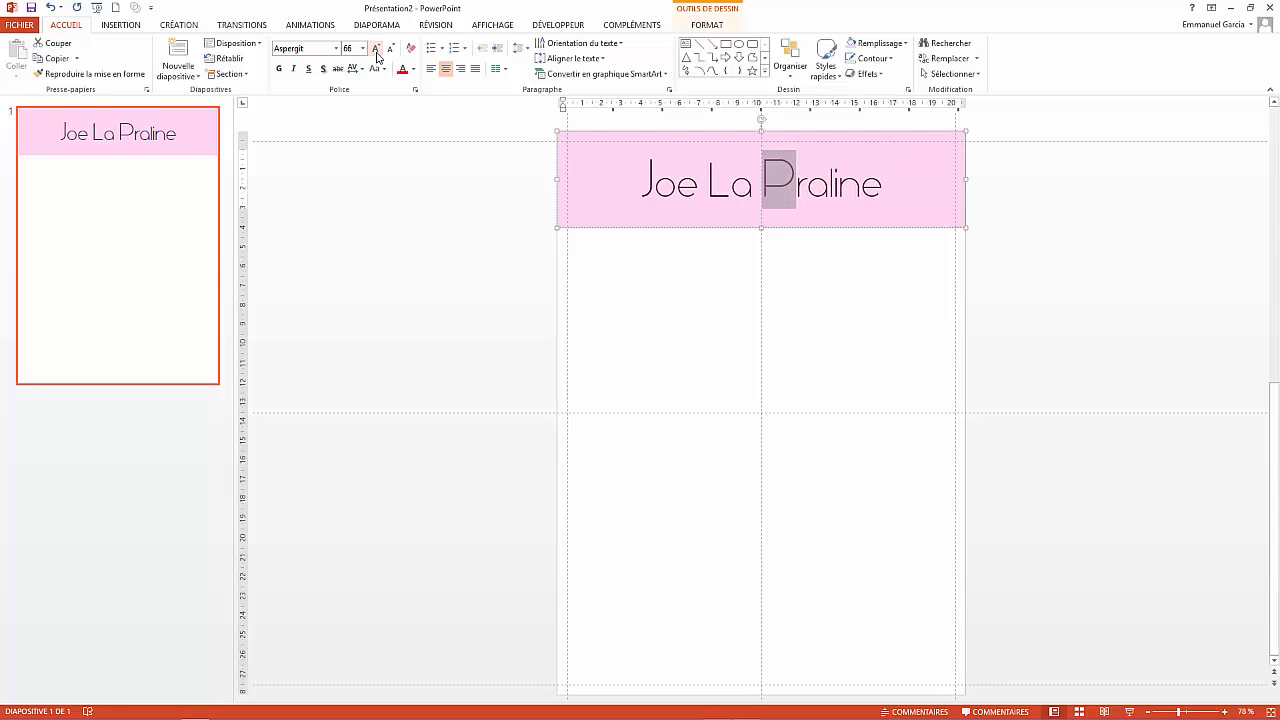
left_click(376, 50)
left_click_drag(730, 188, 708, 188)
left_click(376, 49)
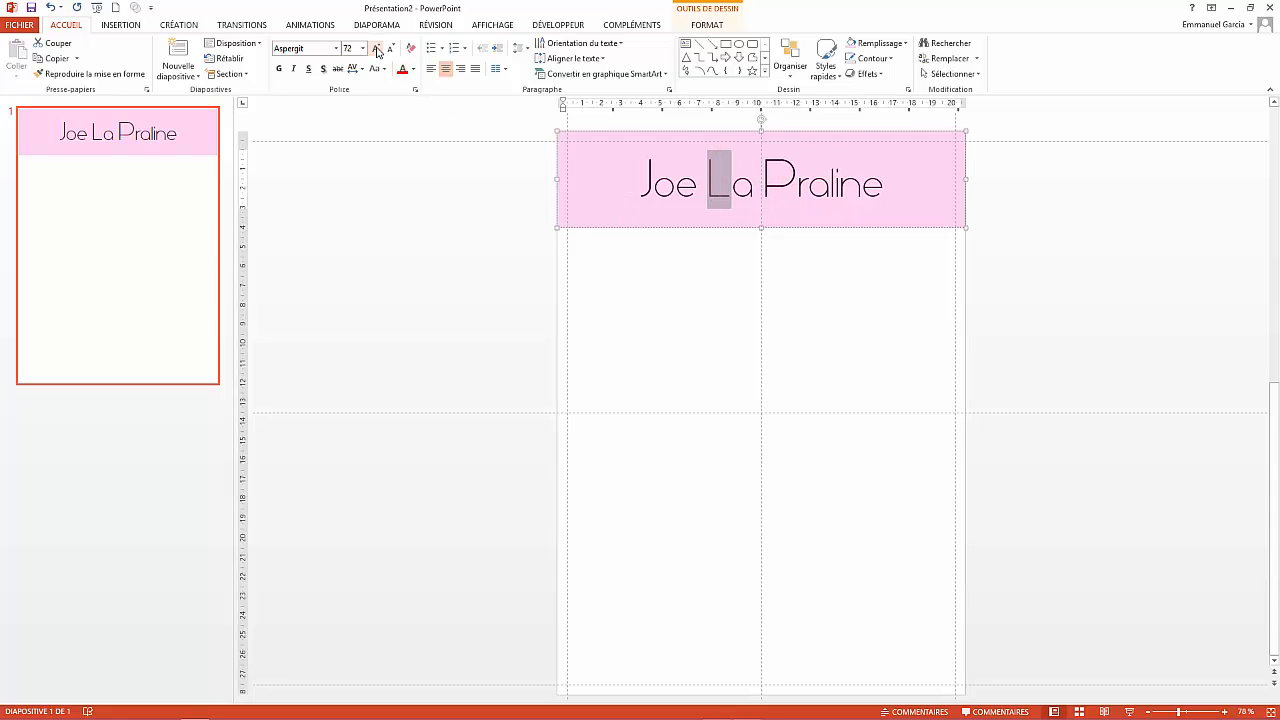
left_click(1152, 360)
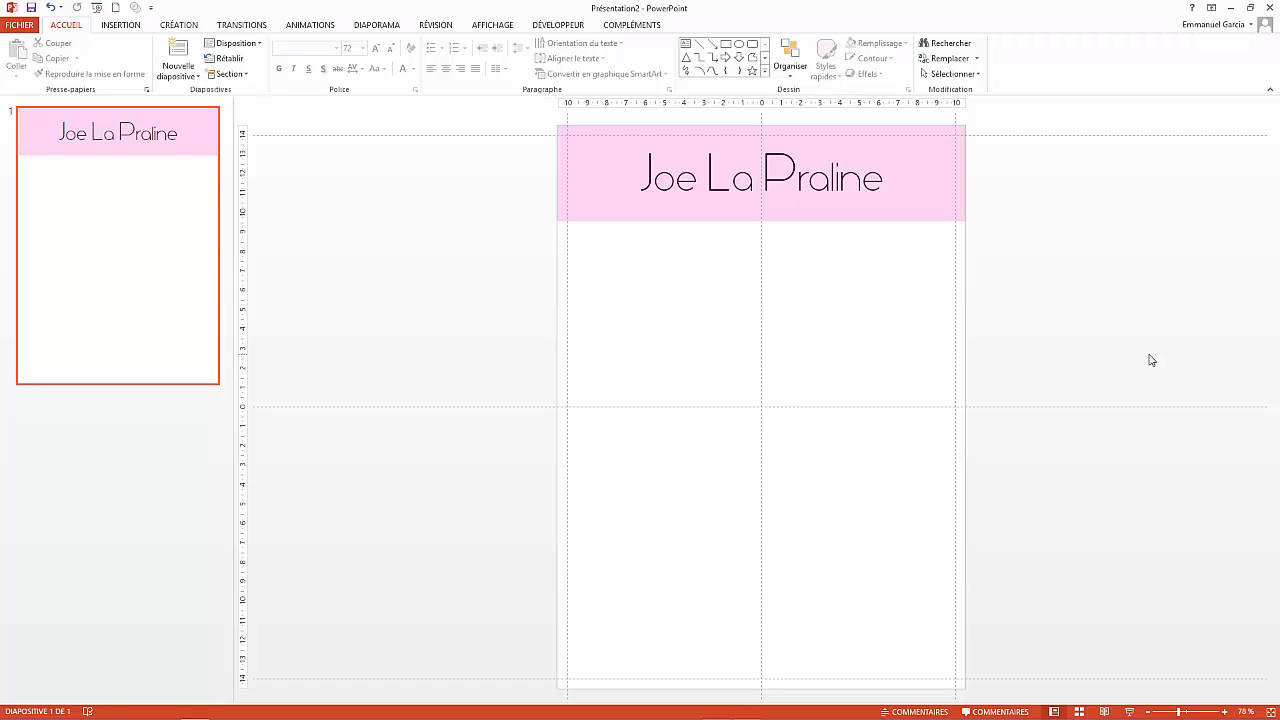
- Draw a text box under the banner, stretched to the slide's left edge, ready for editing
left_click(116, 28)
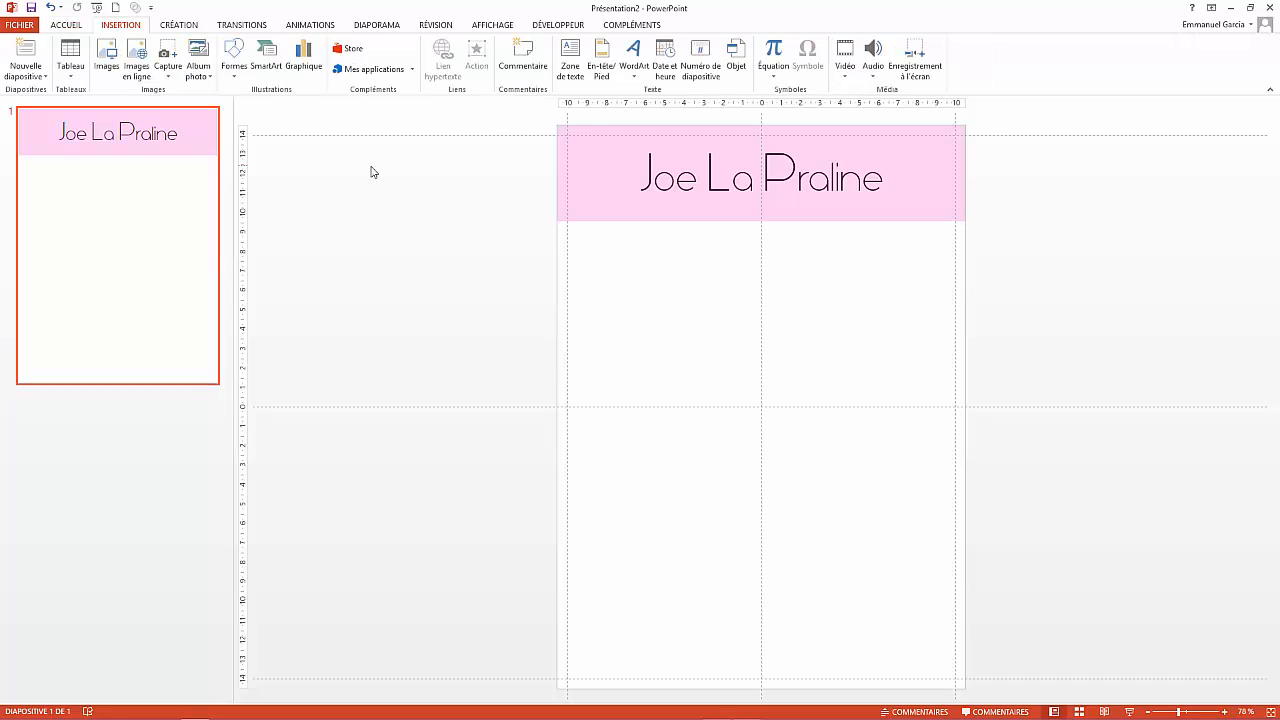
left_click(578, 55)
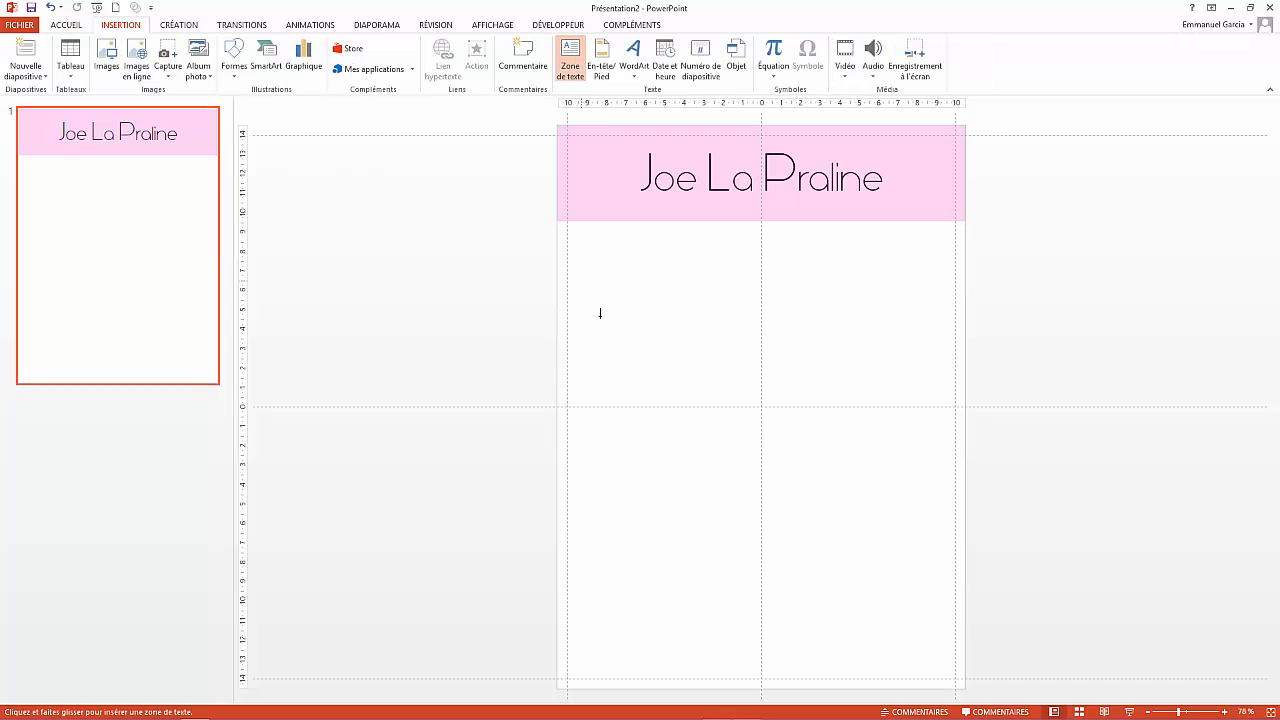
left_click(587, 256)
left_click_drag(622, 282, 964, 291)
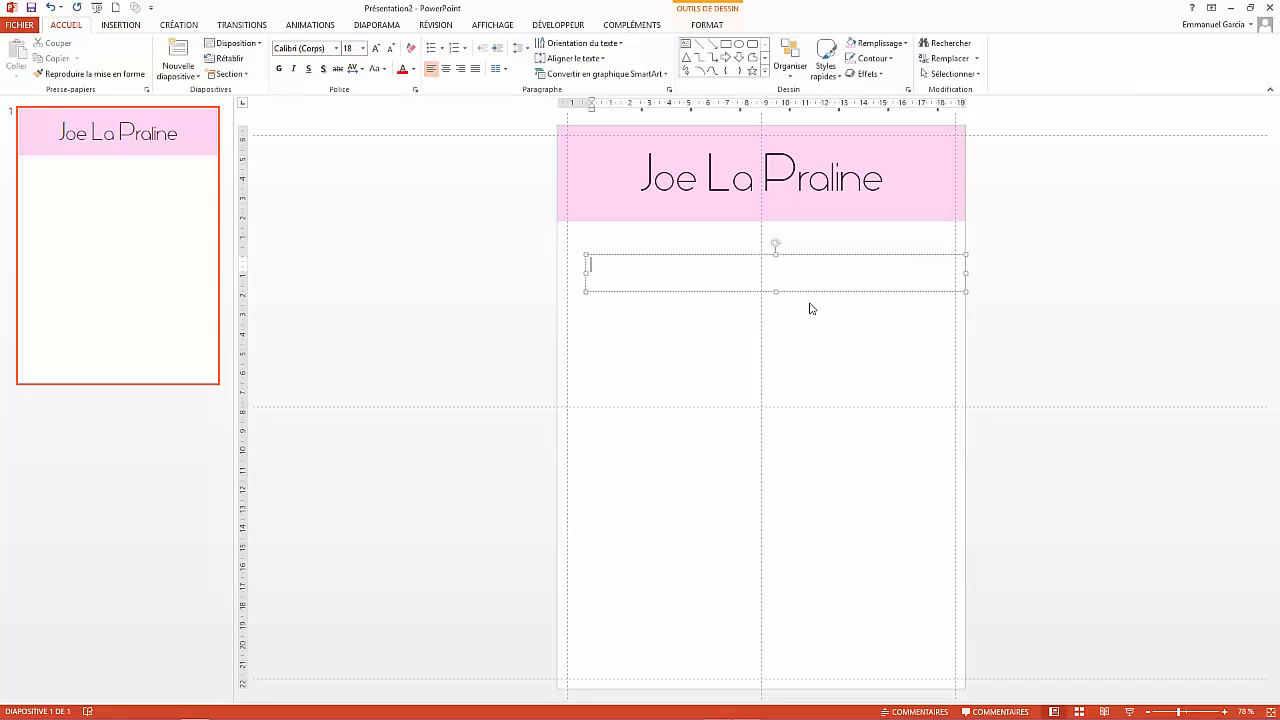
left_click_drag(587, 274, 557, 272)
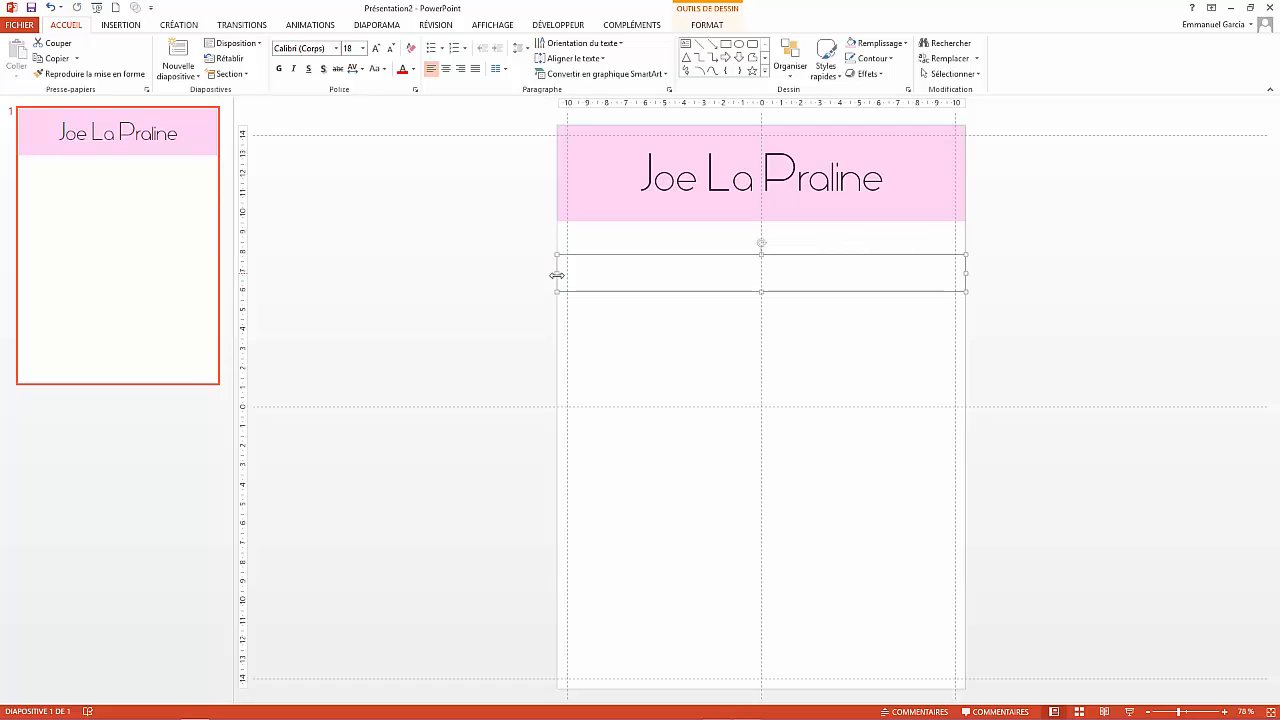
right_click(648, 275)
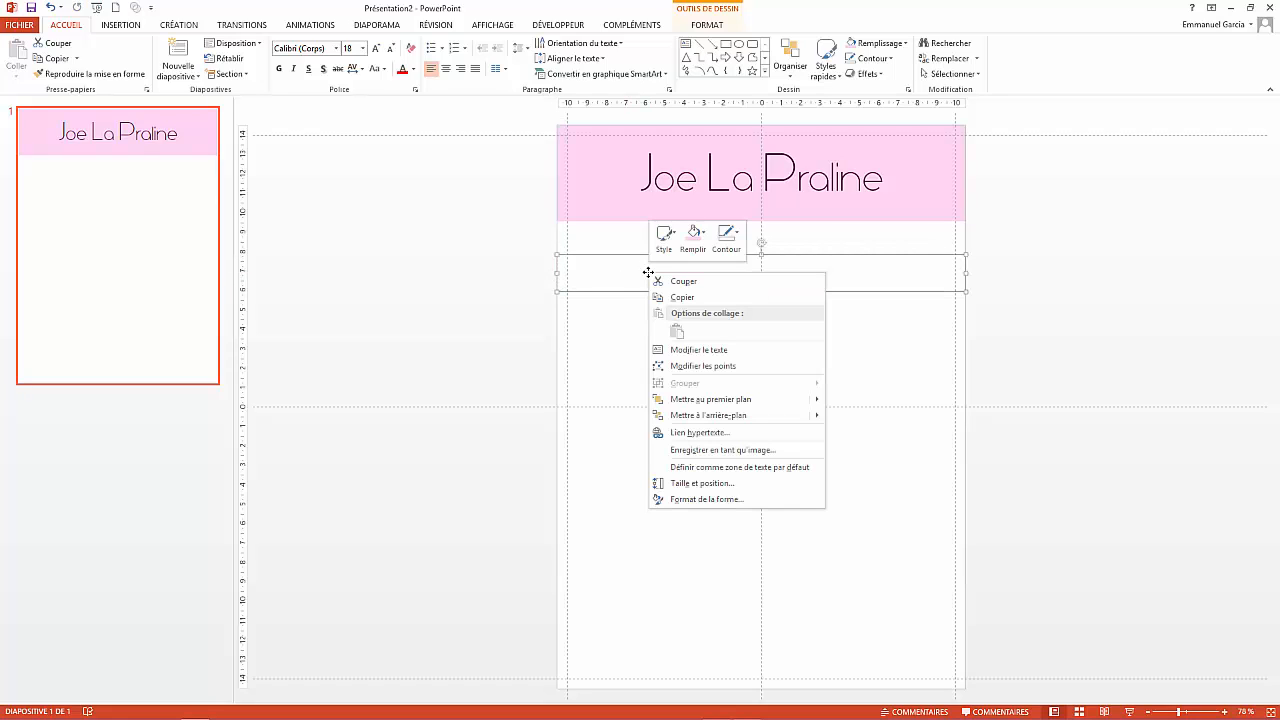
left_click(728, 352)
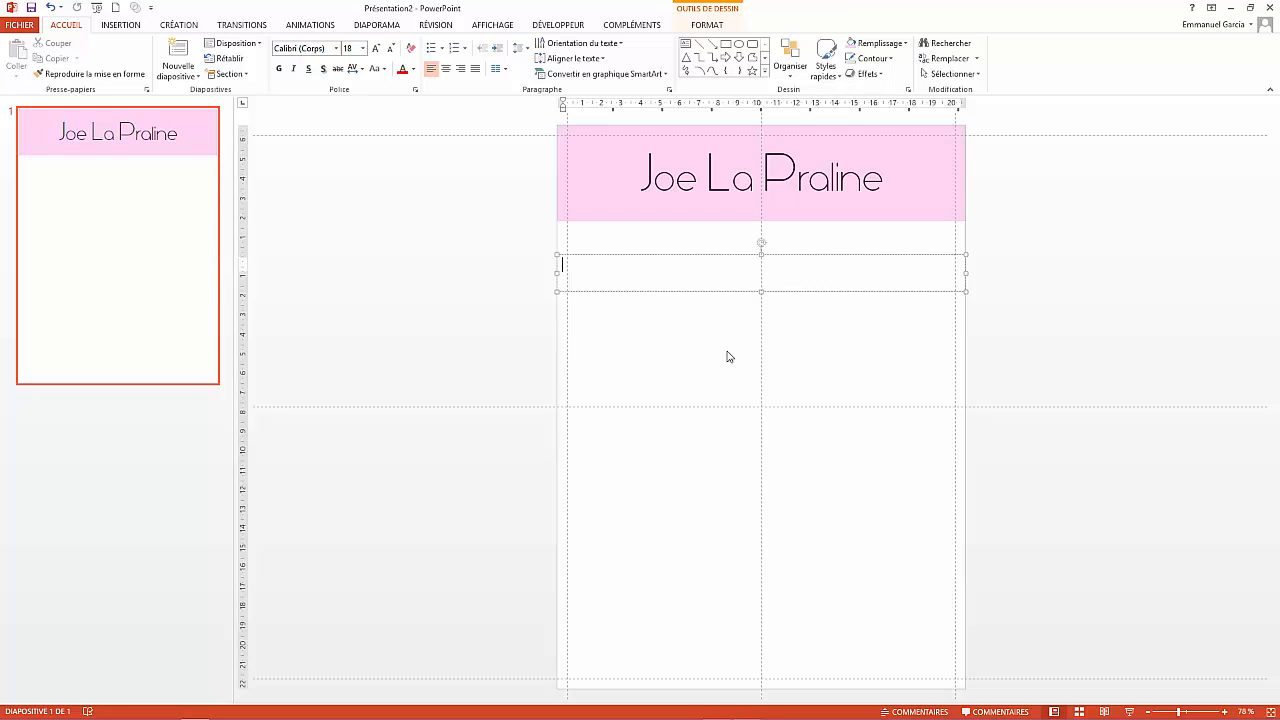
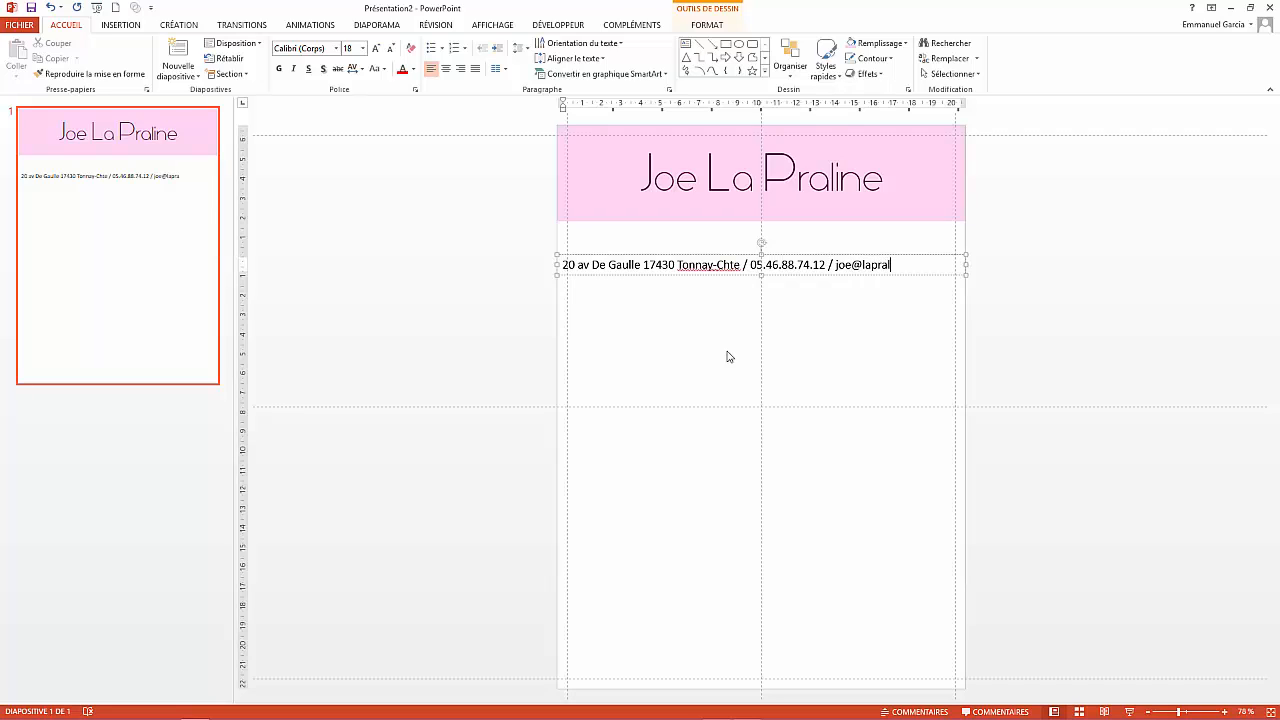
- Type the shop's street address, phone number and e-mail, slash-separated, then select the line
left_click_drag(933, 266, 560, 265)
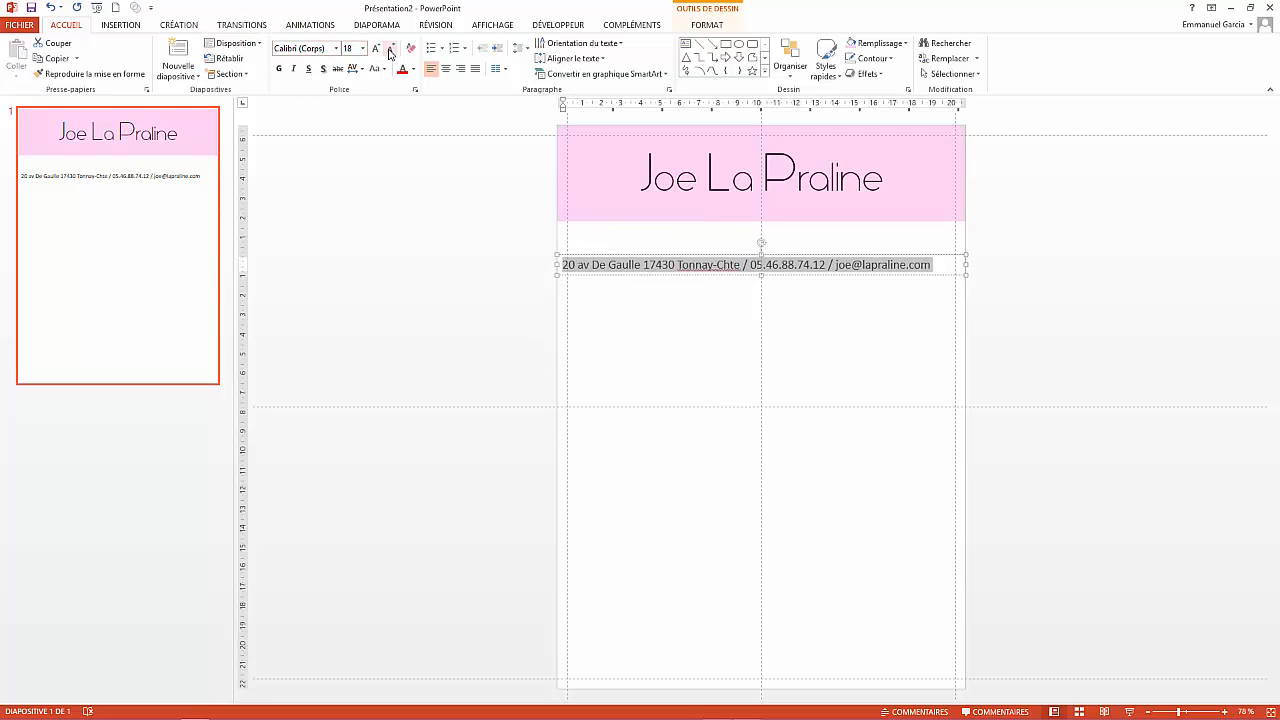
- Centre the contact line, apply the recently used text colour, and move it up into the banner
left_click(446, 68)
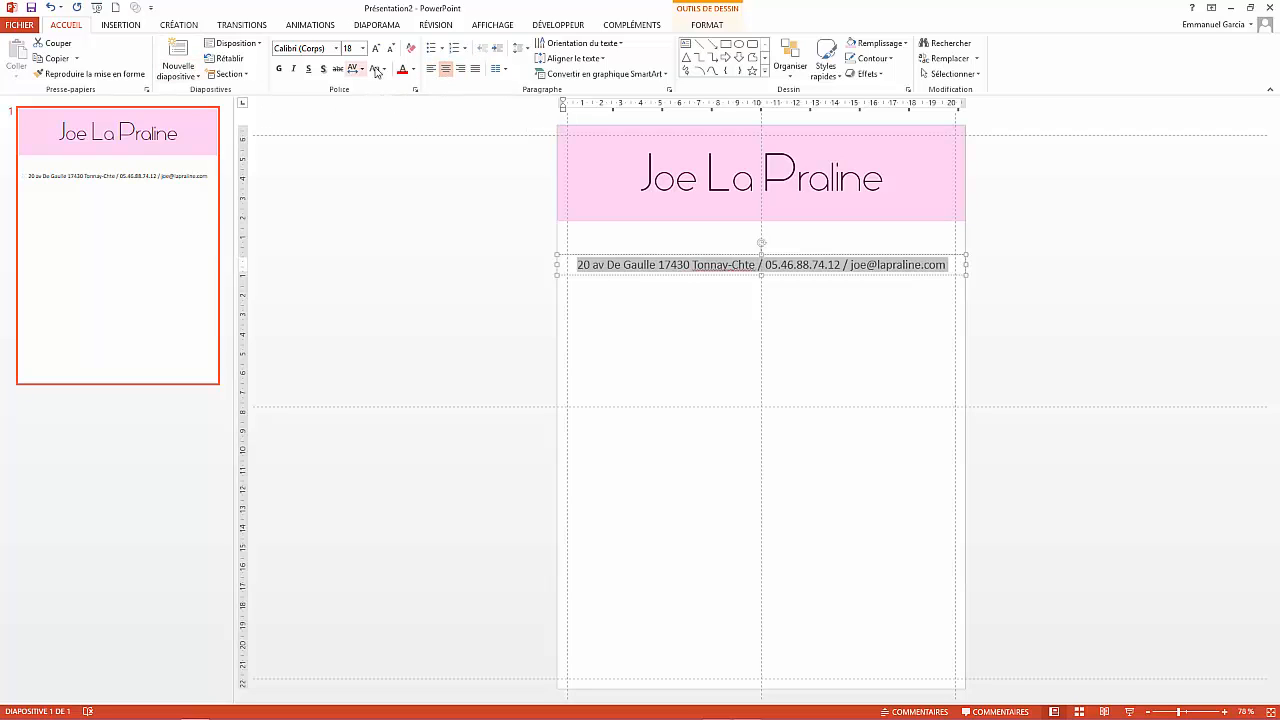
left_click(414, 70)
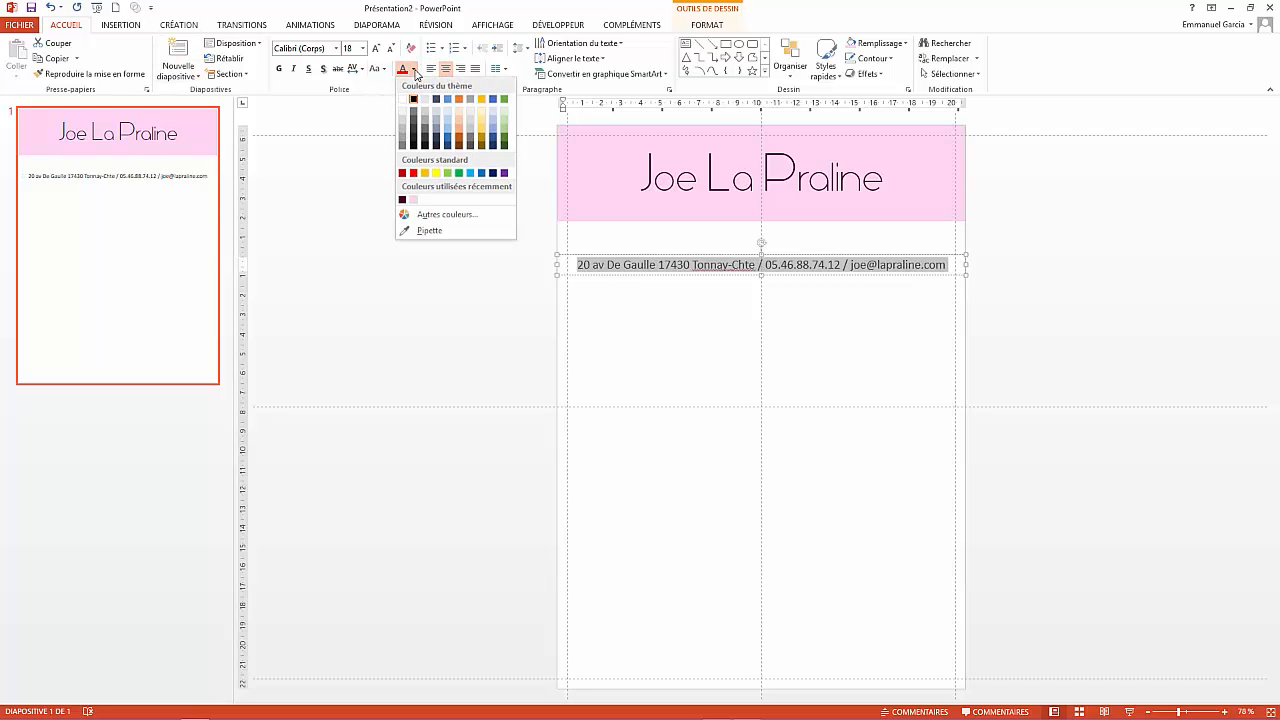
left_click(405, 205)
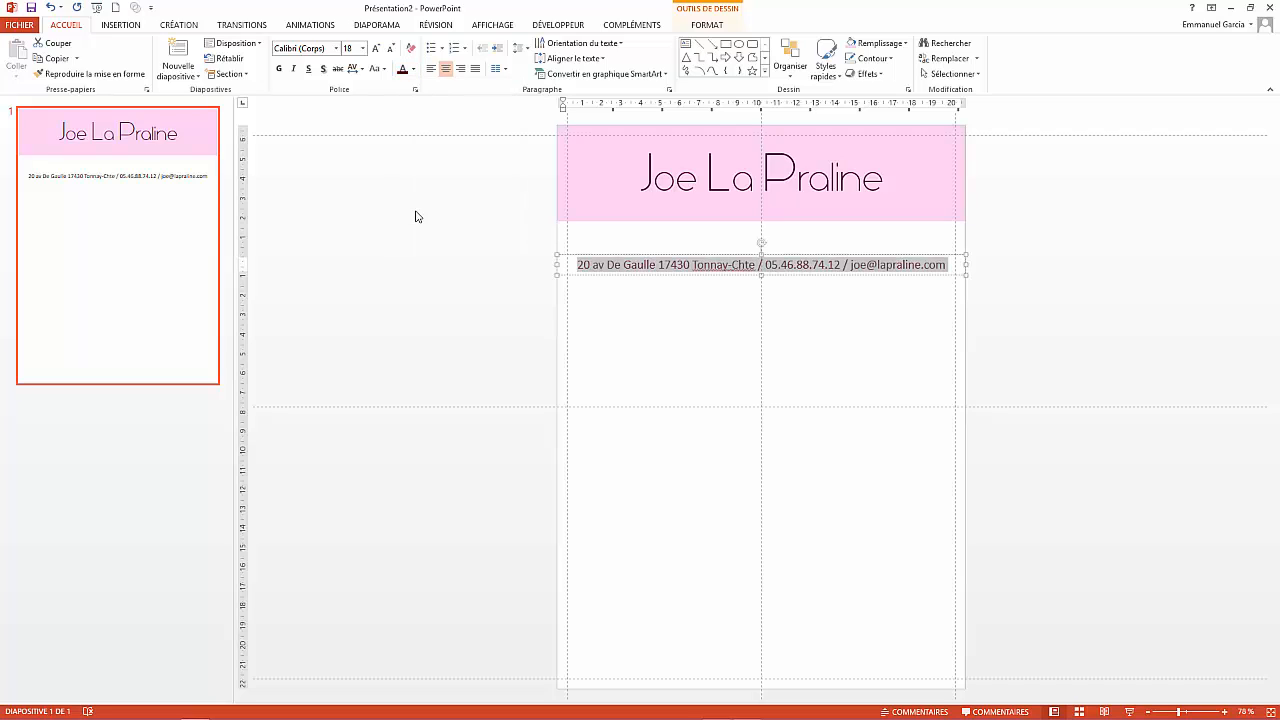
left_click_drag(665, 278, 665, 215)
- Apply Espacé (expanded) character spacing to the whole 'Joe La Praline' title
left_click(795, 178)
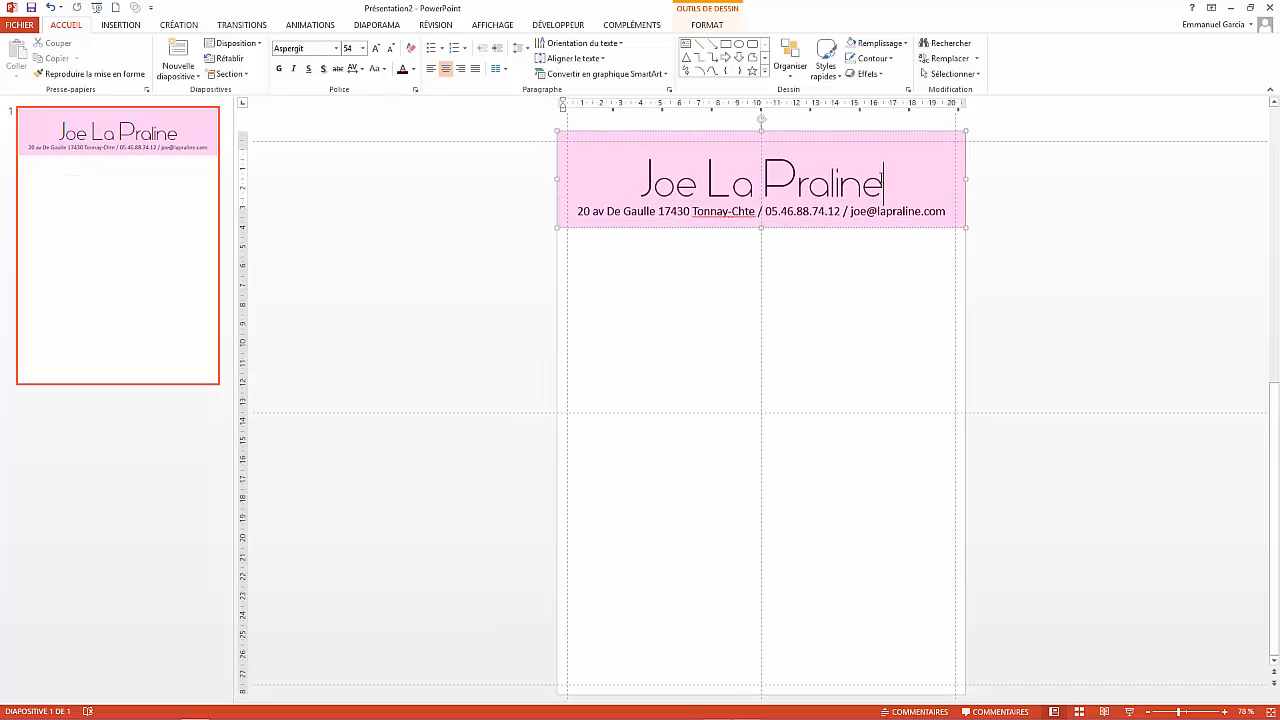
left_click_drag(795, 178, 645, 188)
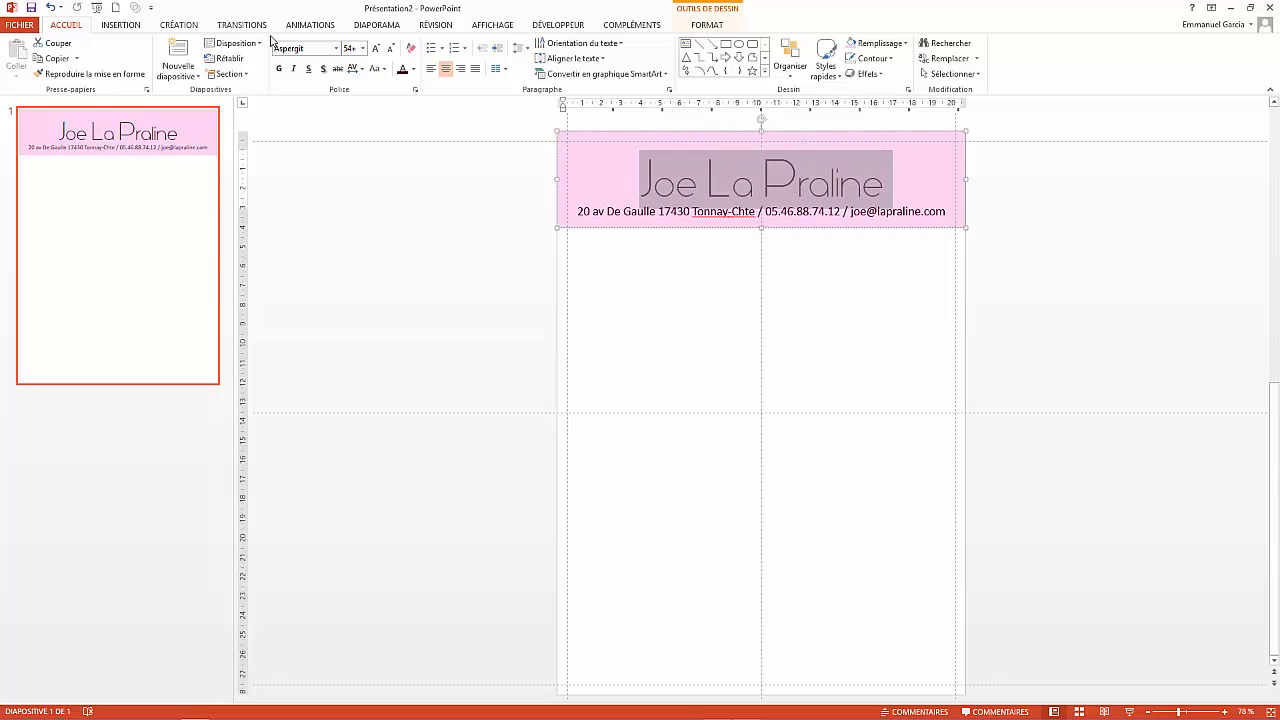
left_click(355, 72)
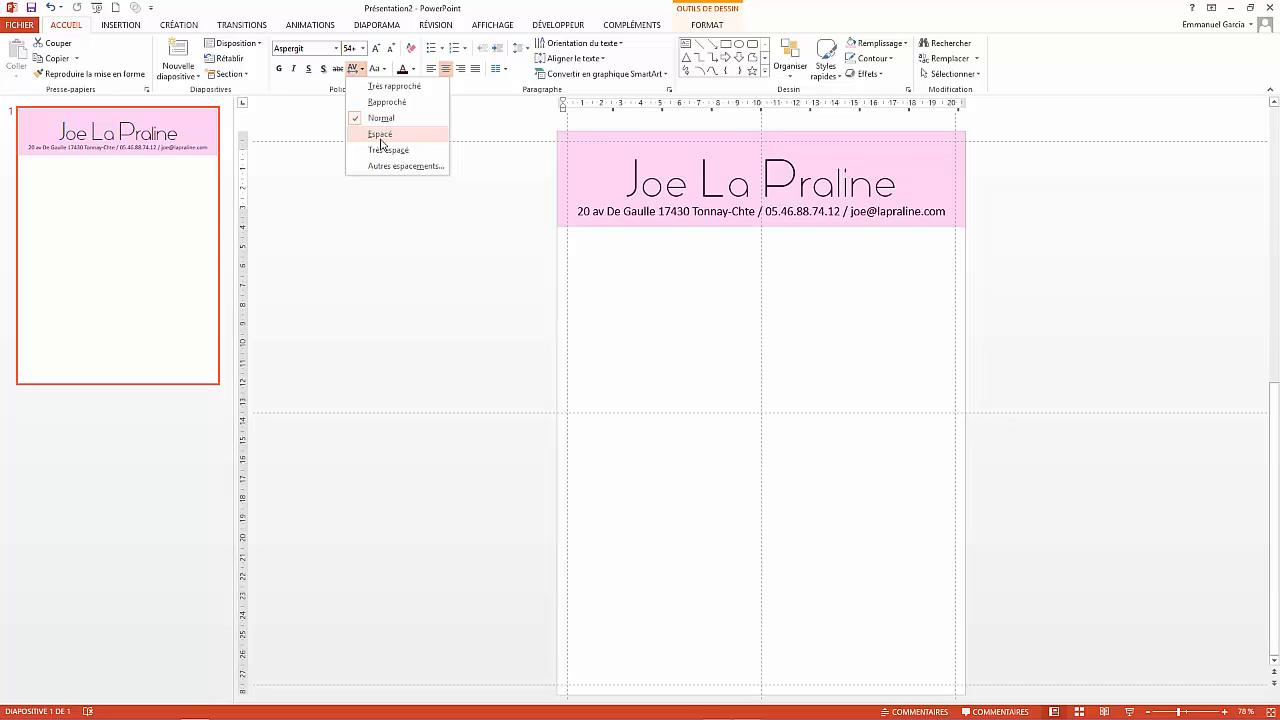
left_click(381, 135)
left_click(1164, 357)
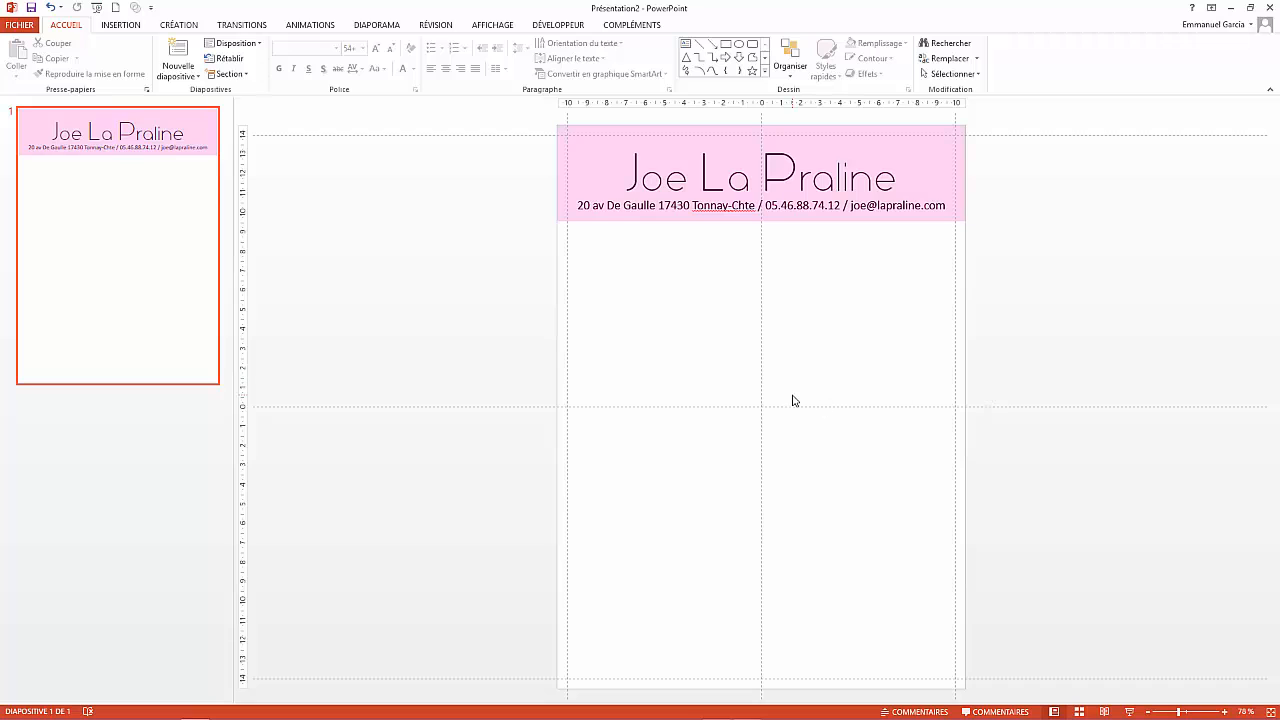
- Draw a 21 × 2,47 cm rectangle spanning the full slide width beneath the pink banner
left_click(109, 25)
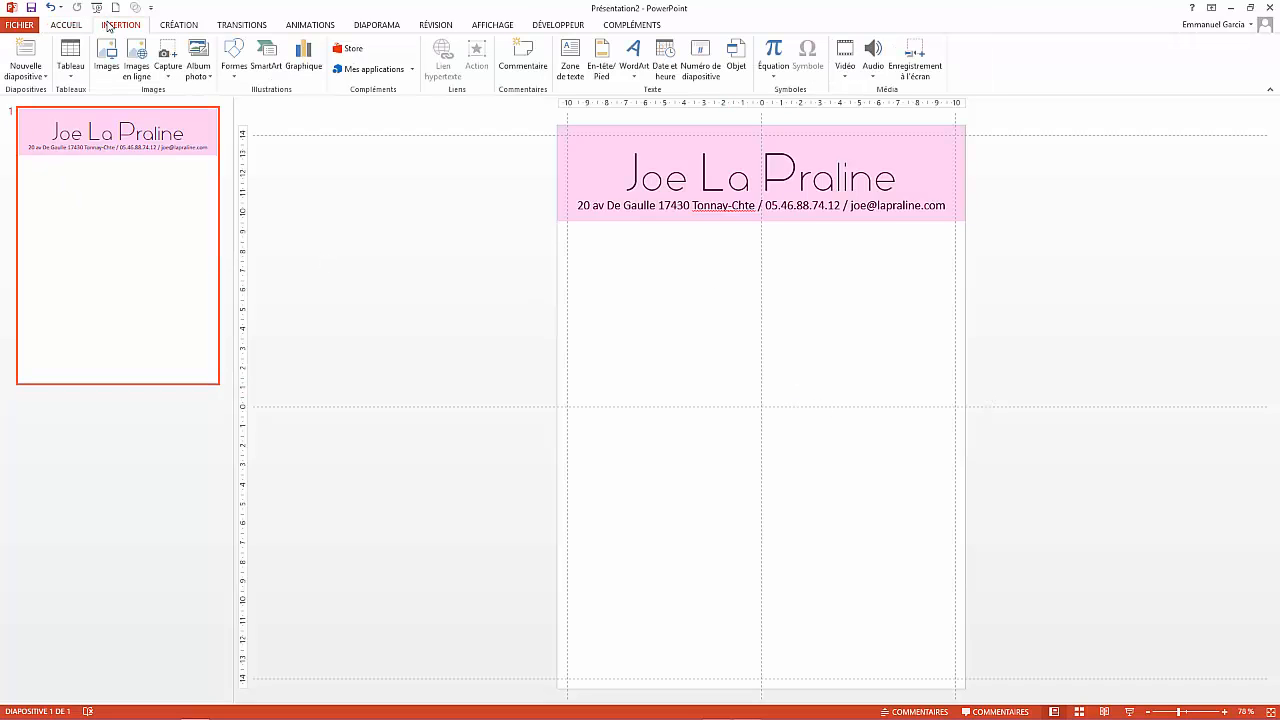
left_click(233, 66)
left_click(266, 106)
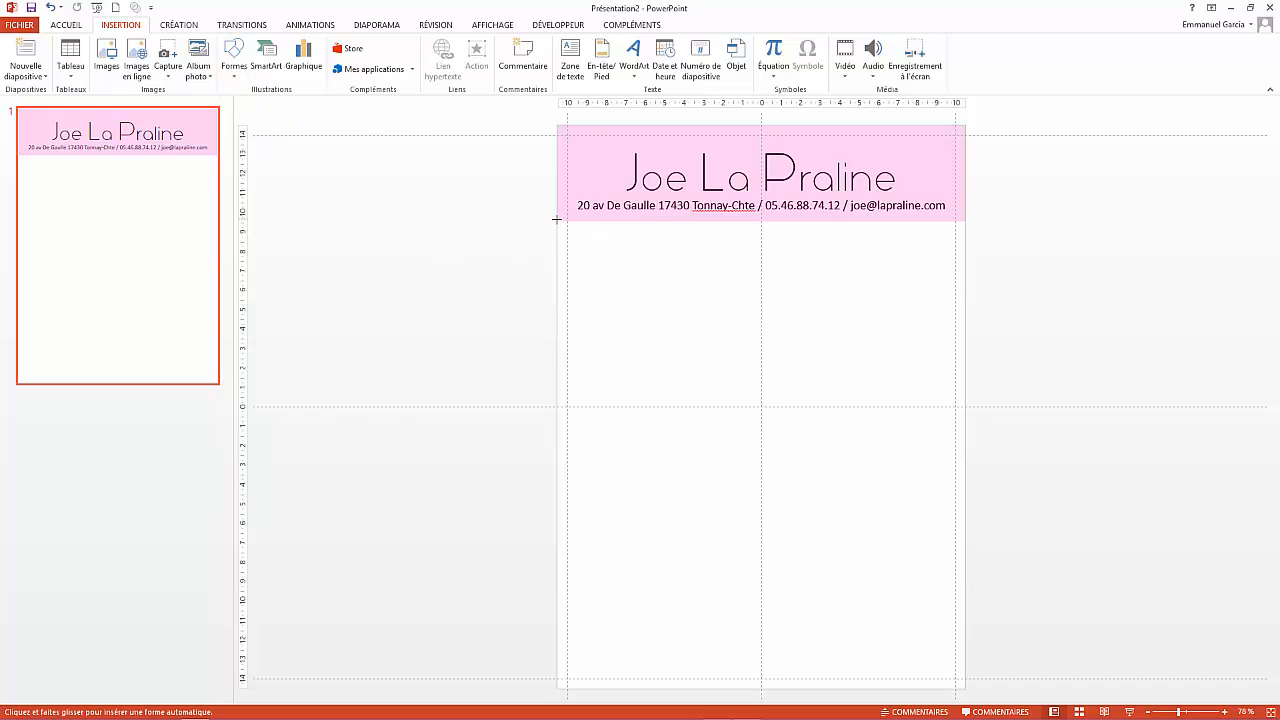
left_click_drag(556, 220, 965, 269)
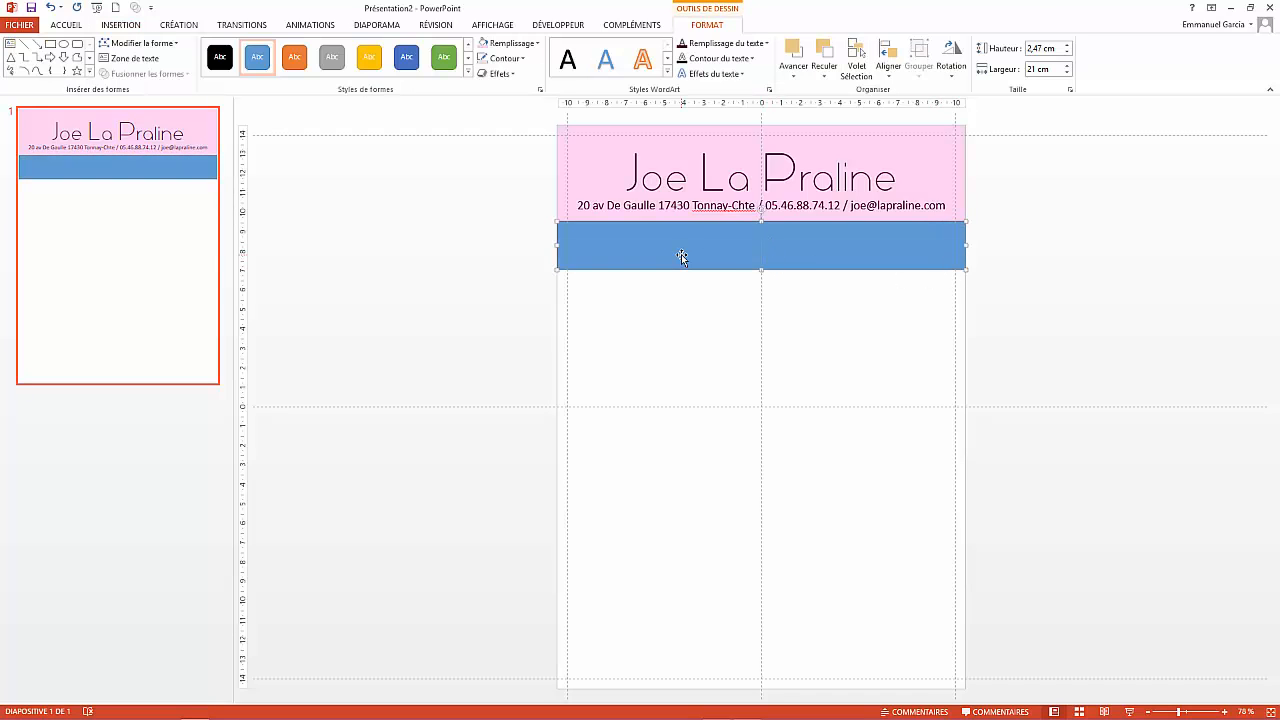
left_click(509, 44)
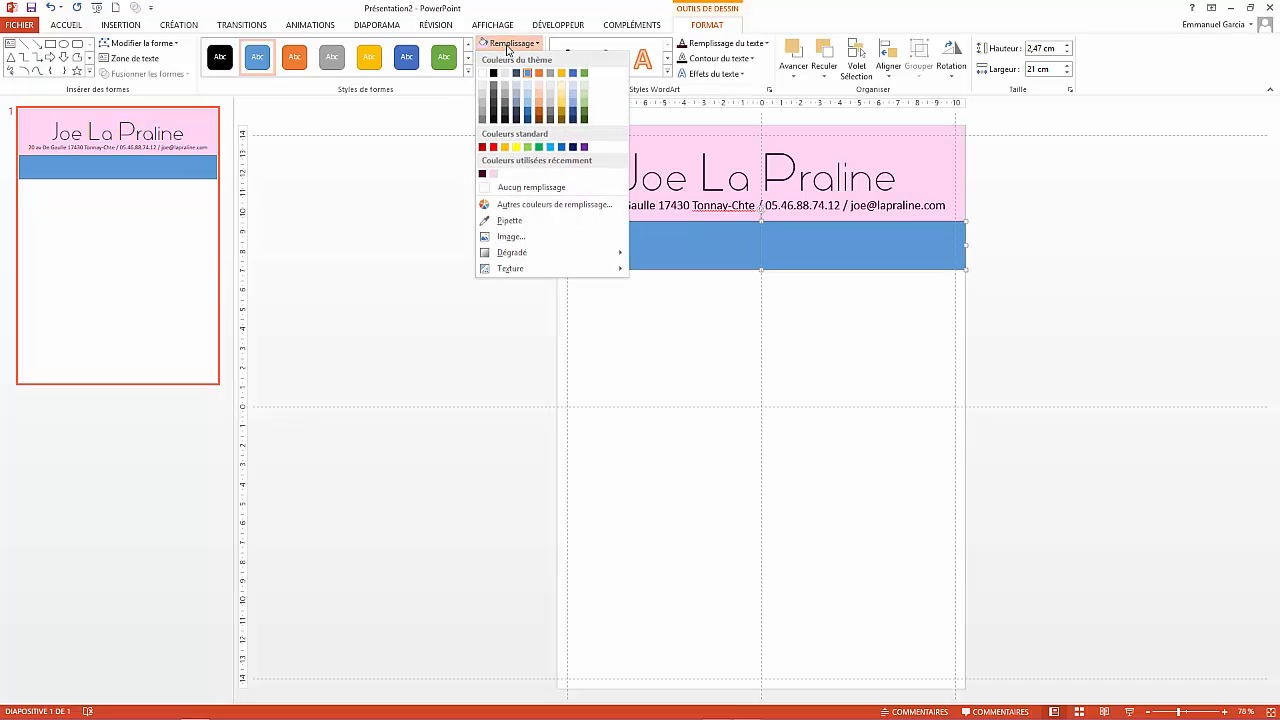
- Fill the rectangle with the recent Prune colour, set Sans contour, and start editing its text
left_click(482, 175)
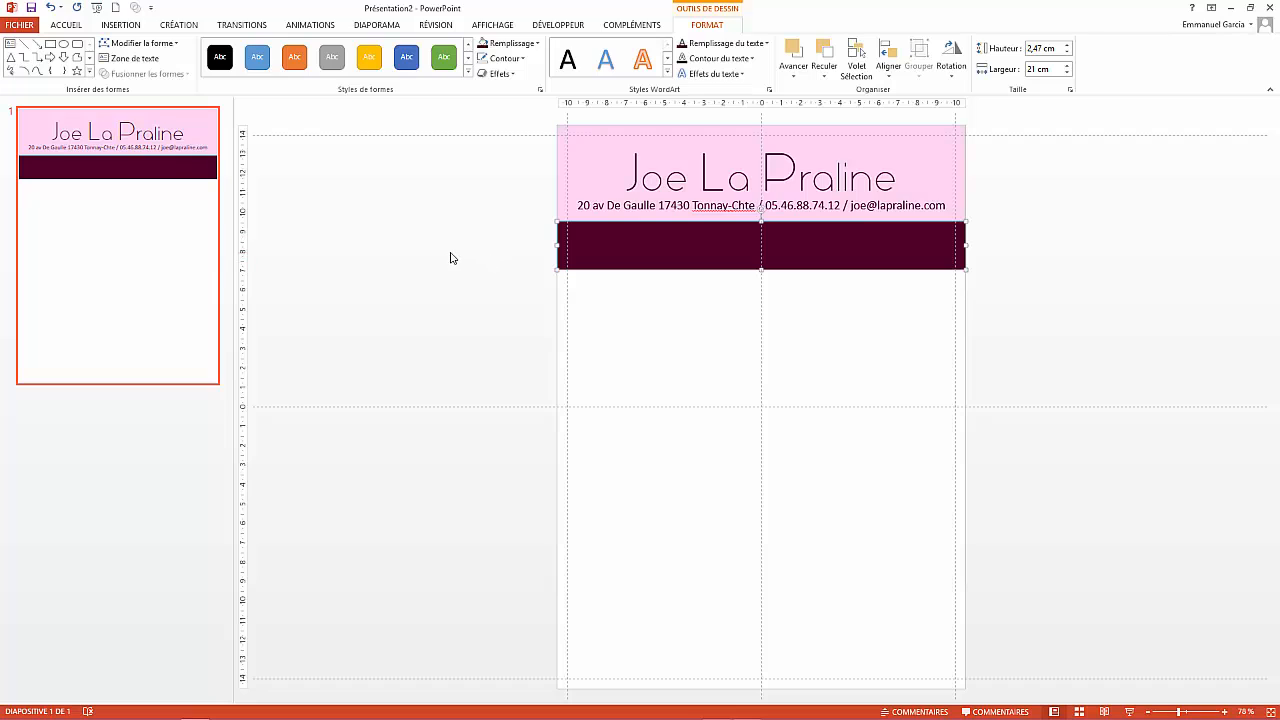
left_click(522, 59)
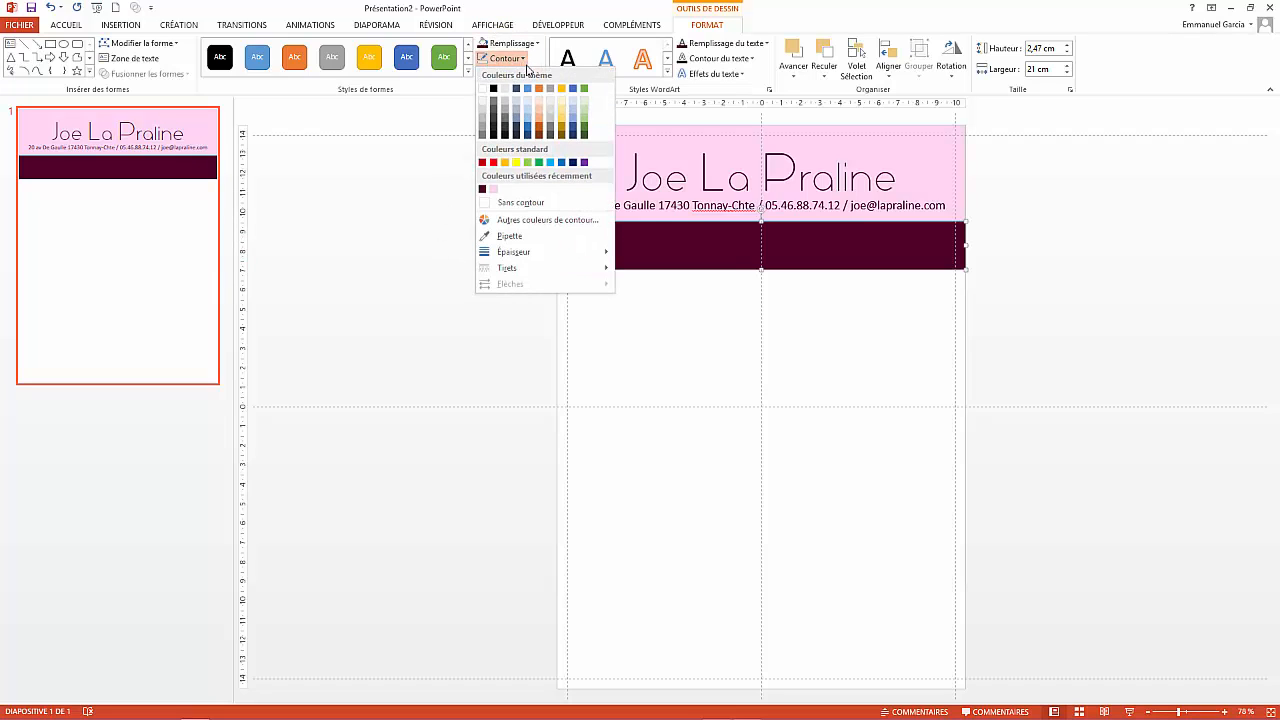
left_click(524, 204)
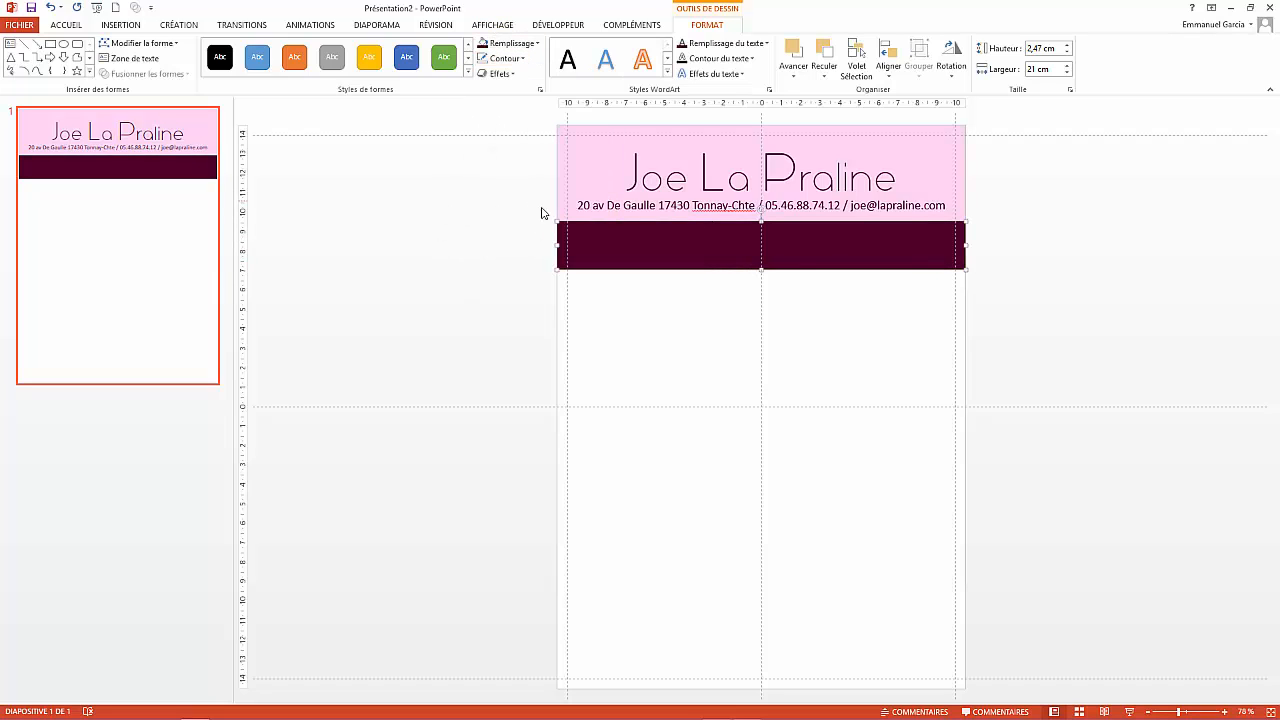
right_click(745, 250)
left_click(799, 327)
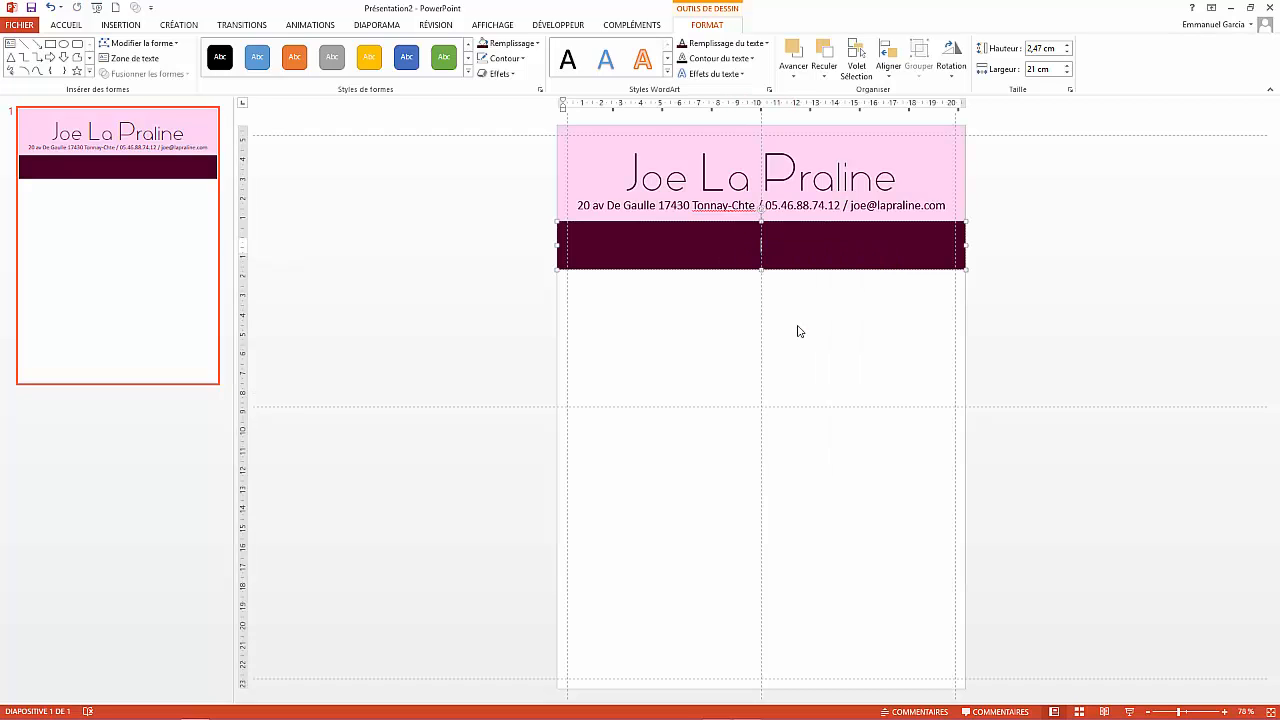